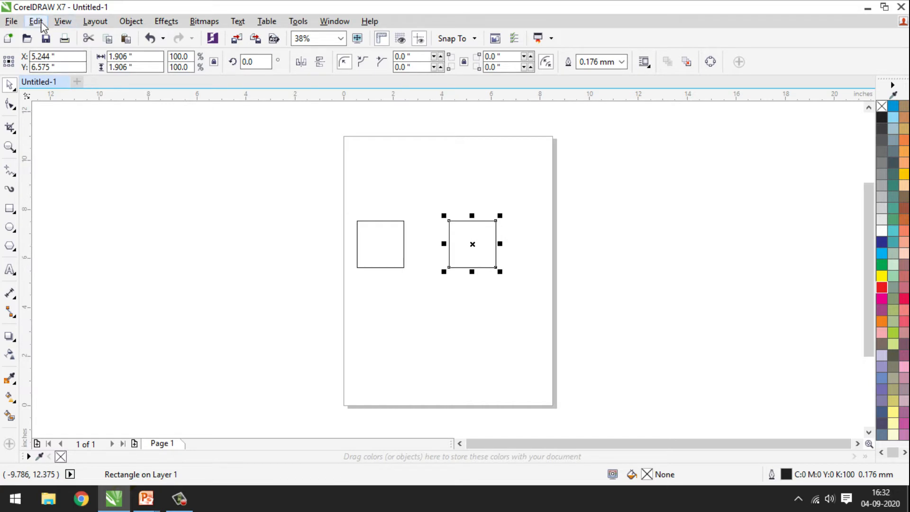
- Move the right-hand square up and to the left on the page
left_click(36, 21)
left_click(483, 251)
left_click_drag(482, 251, 472, 236)
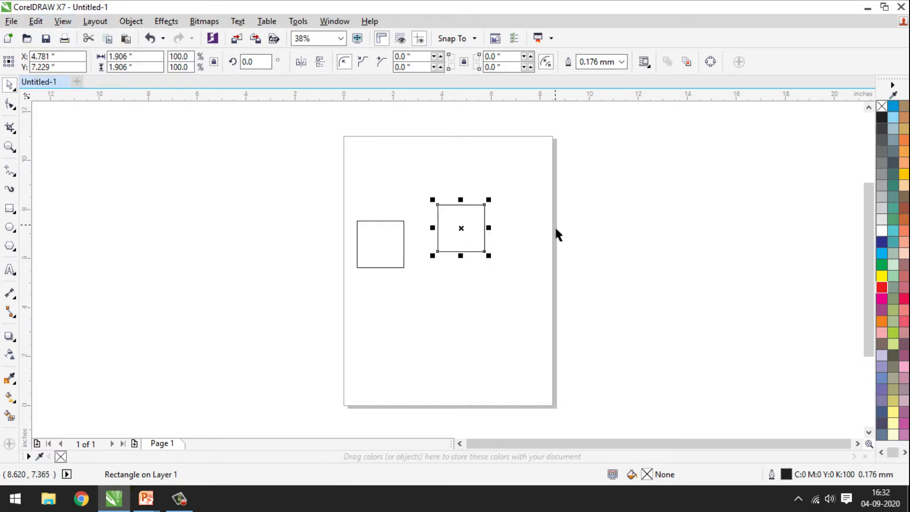
left_click(402, 172)
- Duplicate the moved square and place the copy beside it, near the page's right edge
left_click(471, 248)
left_click(36, 21)
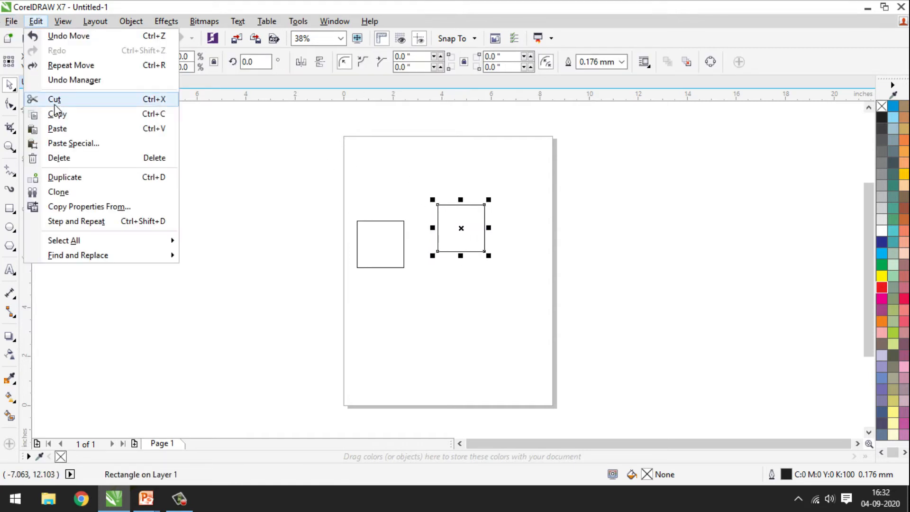
left_click(80, 181)
left_click_drag(489, 245, 547, 241)
- Duplicate the third square, place the copy outside the page's right edge, and shift the third square slightly down
left_click(36, 21)
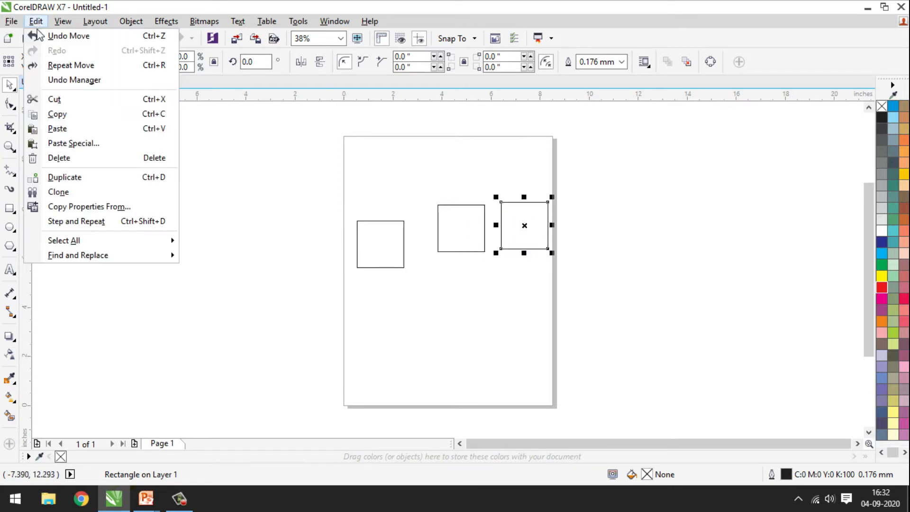
left_click(106, 178)
left_click_drag(590, 224, 594, 226)
left_click(529, 213)
left_click(522, 230)
mouse_move(522, 229)
left_mouse_down()
mouse_move(533, 237)
mouse_move(525, 235)
left_mouse_up()
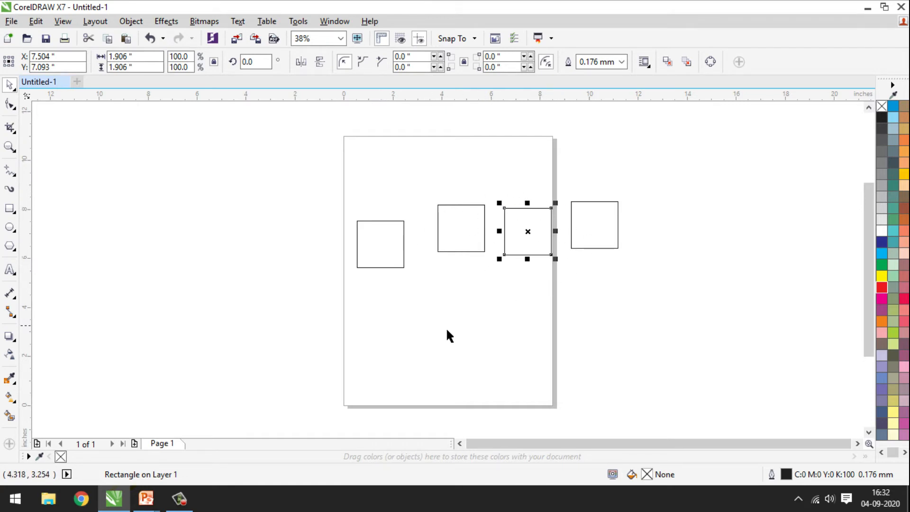
- Fill the four squares, from left to right, with red, yellow, green and blue
left_click(377, 249)
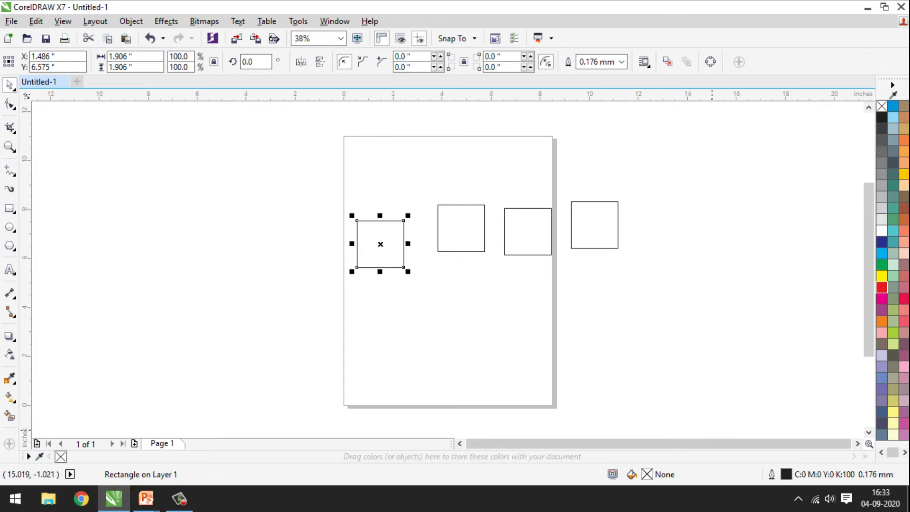
left_click(883, 288)
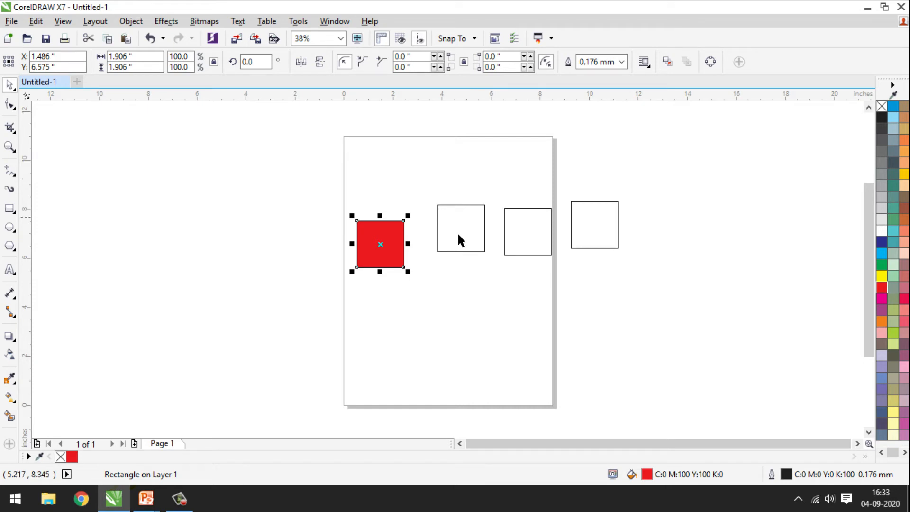
left_click(471, 238)
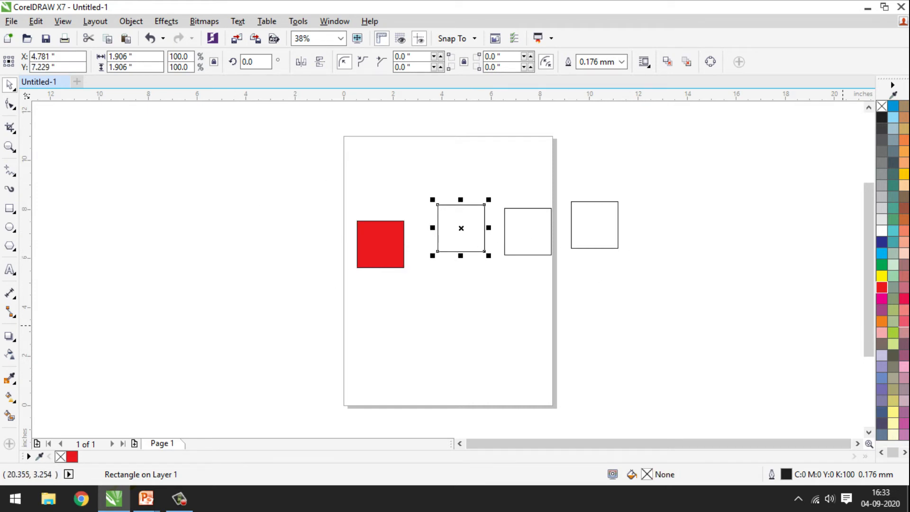
left_click(882, 276)
left_click(551, 233)
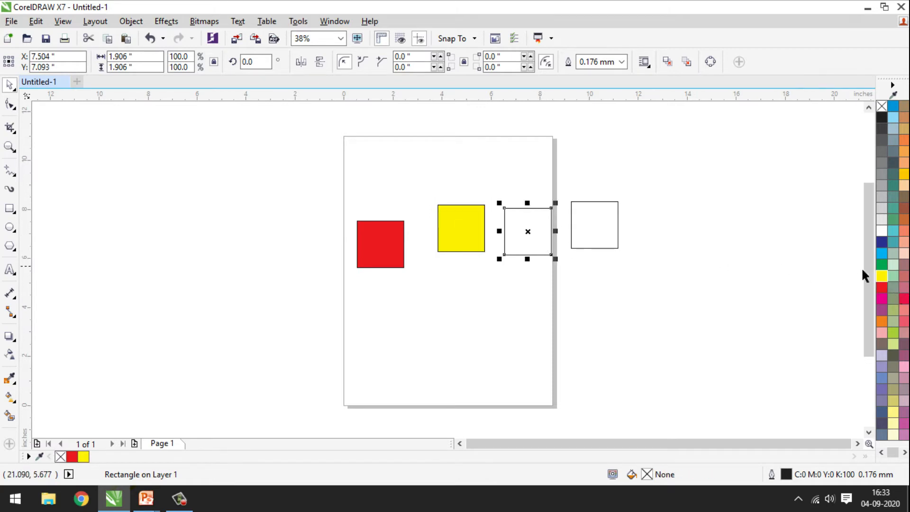
left_click(882, 266)
left_click(618, 237)
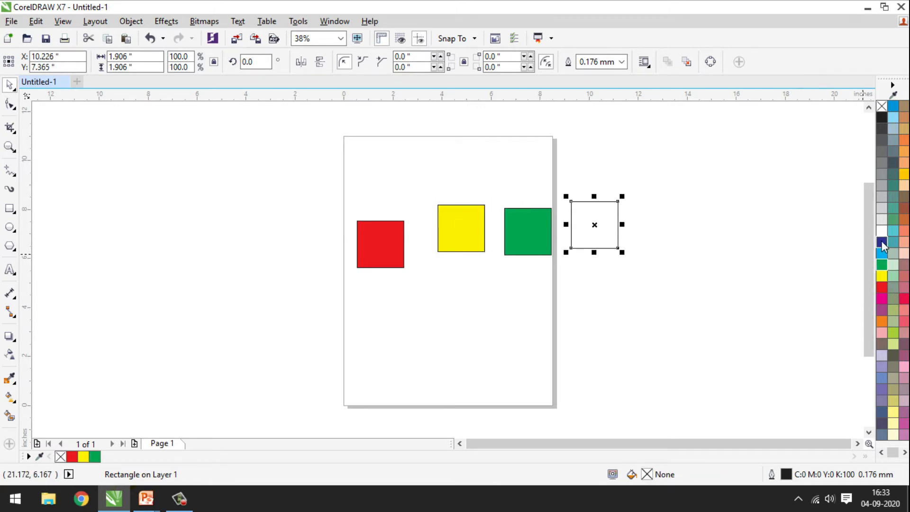
left_click(882, 242)
- Delete all four coloured squares
left_click(735, 204)
left_click_drag(319, 154, 739, 405)
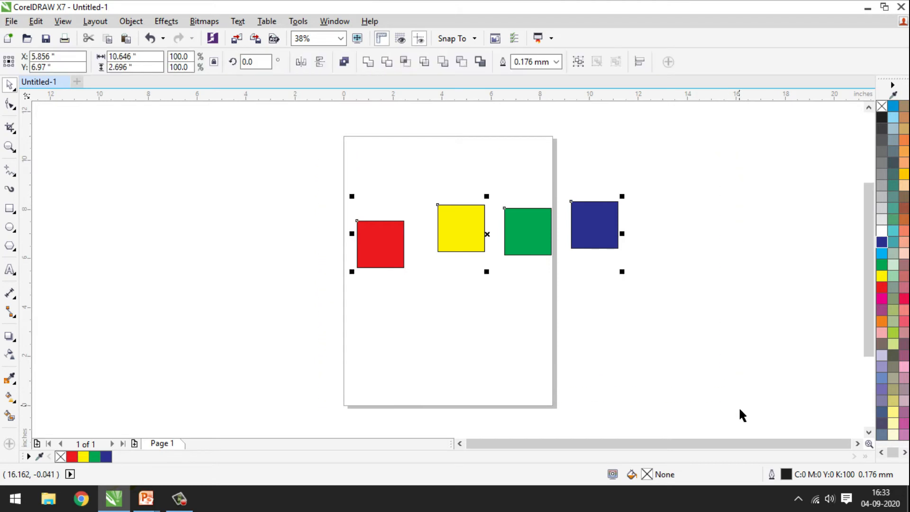
key("Delete")
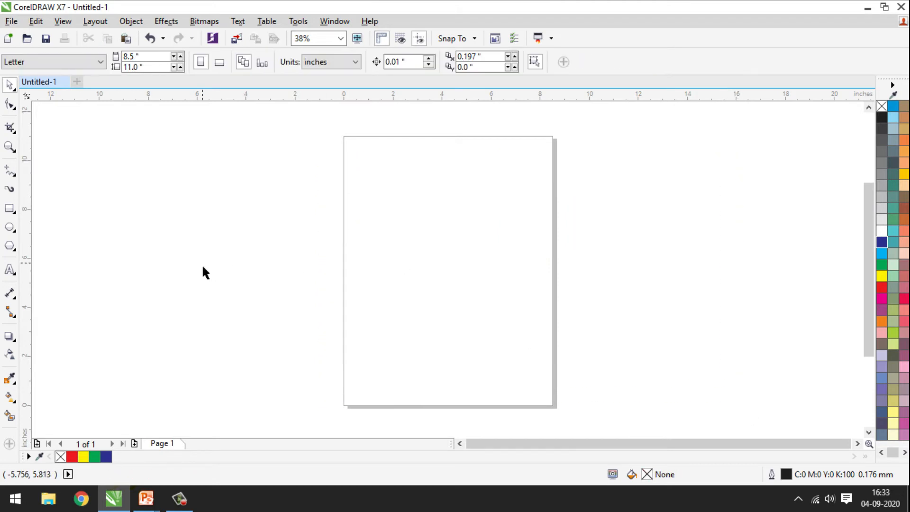
- Draw a circle about 1.69 inches in diameter in the upper left of the page with the Ellipse tool
left_click(10, 208)
left_click(9, 227)
left_click_drag(367, 190, 407, 233)
key("space")
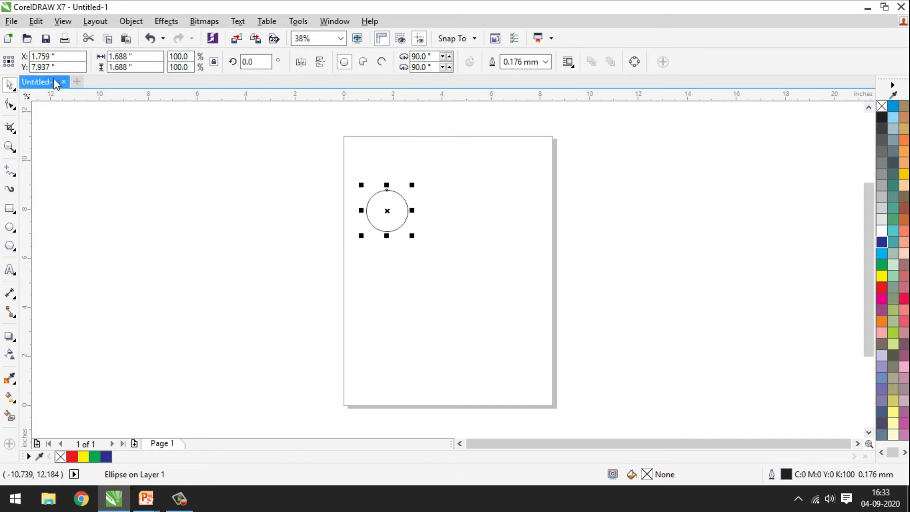
- Clone the circle and place the clone to the right of the original at about the same height
left_click(34, 23)
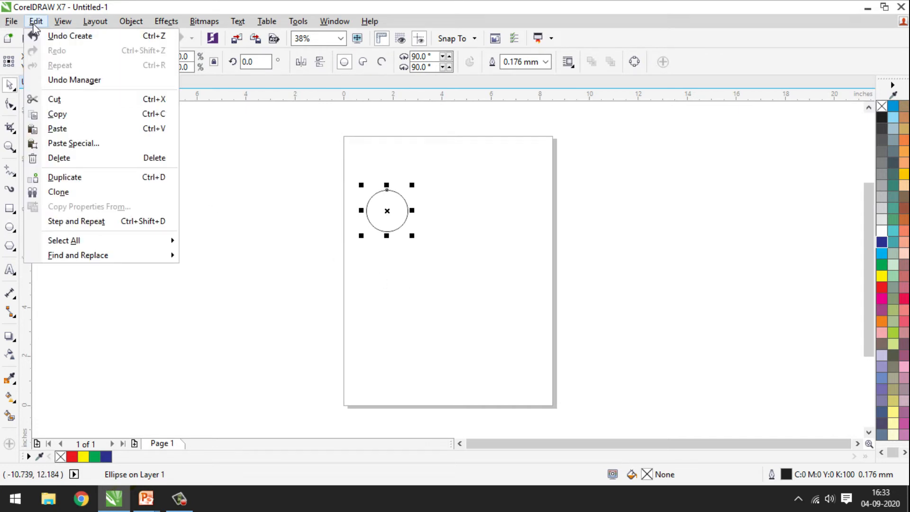
left_click(320, 199)
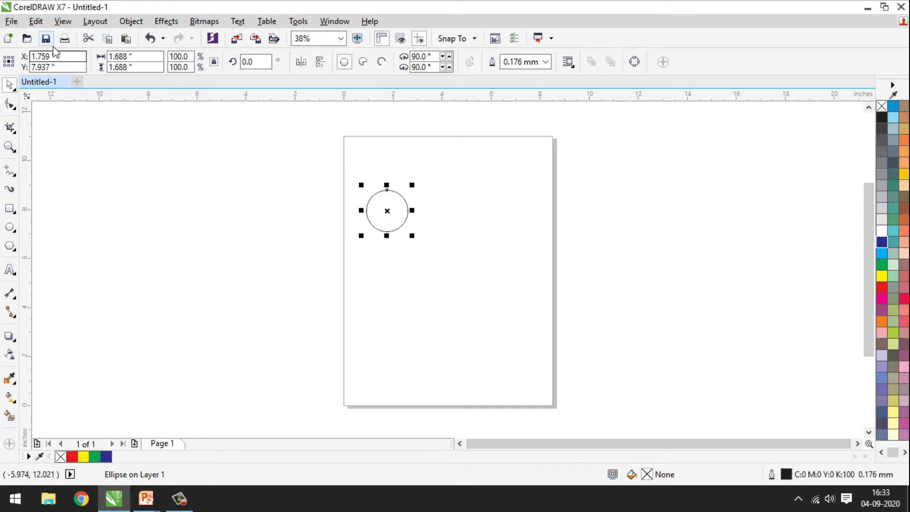
left_click(36, 21)
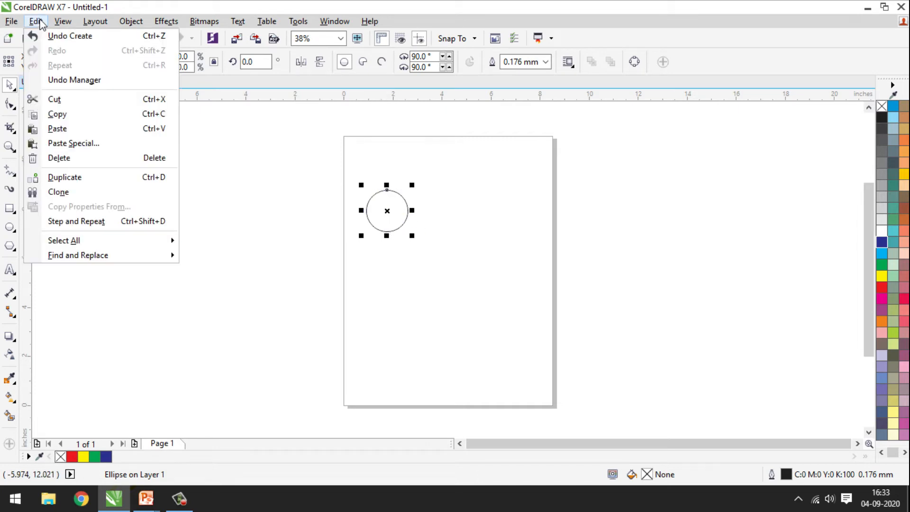
left_click(74, 192)
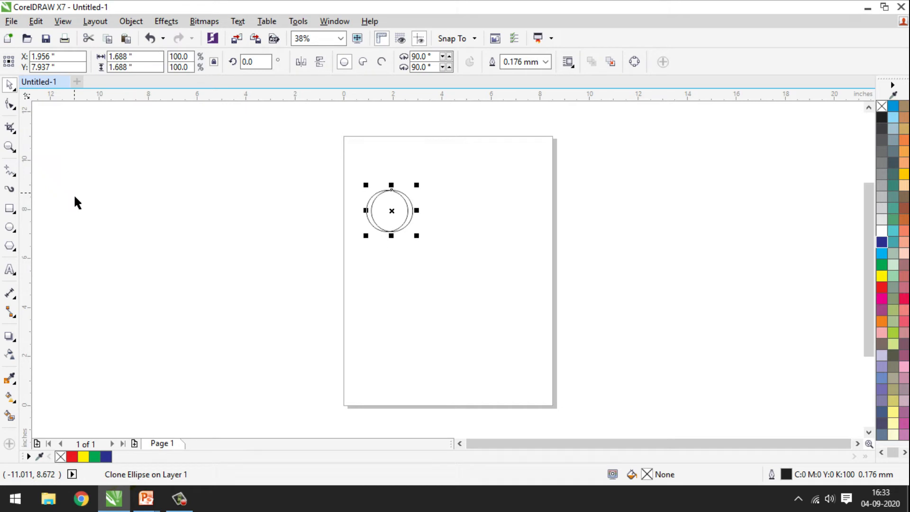
left_click_drag(400, 210, 463, 220)
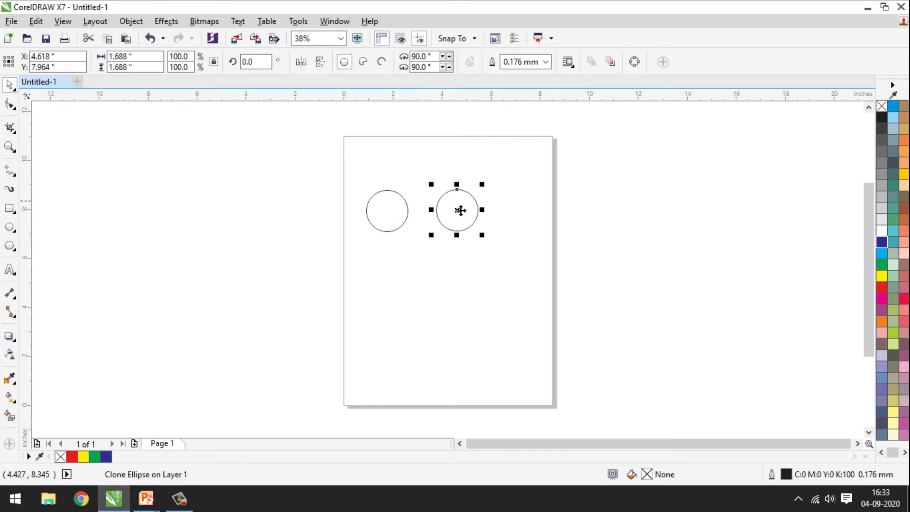
left_click(456, 253)
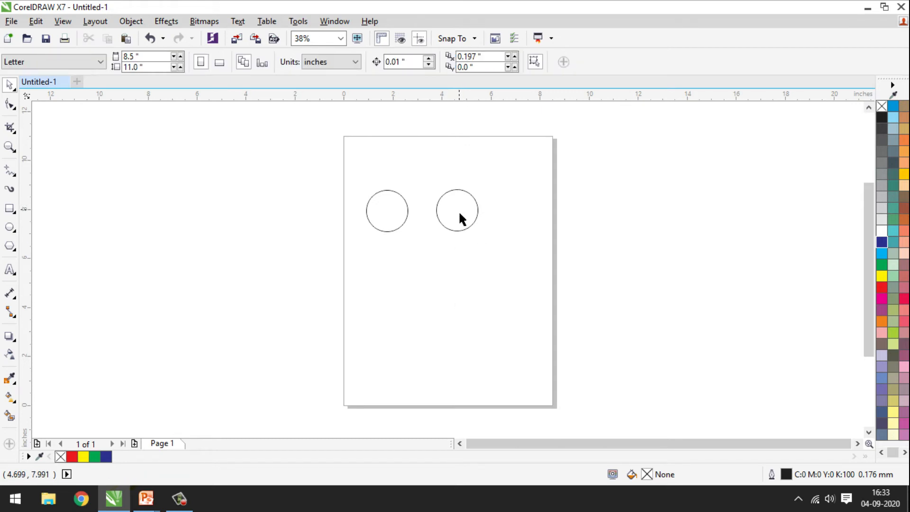
- Check whether the Clone command is available for the cloned circle
left_click(476, 209)
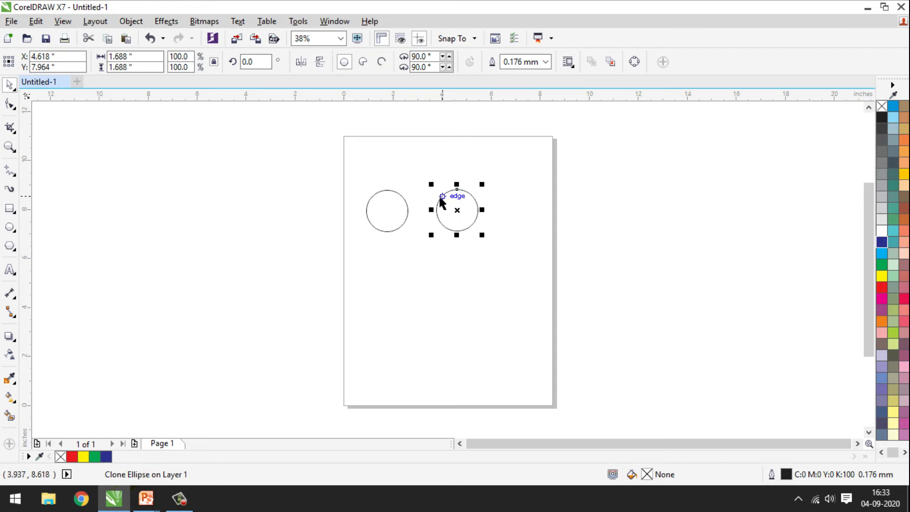
left_click(36, 21)
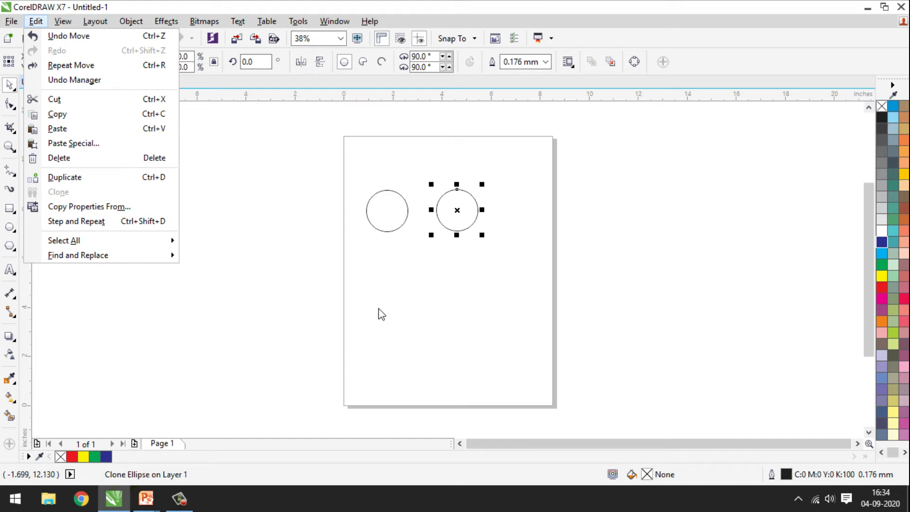
left_click(407, 315)
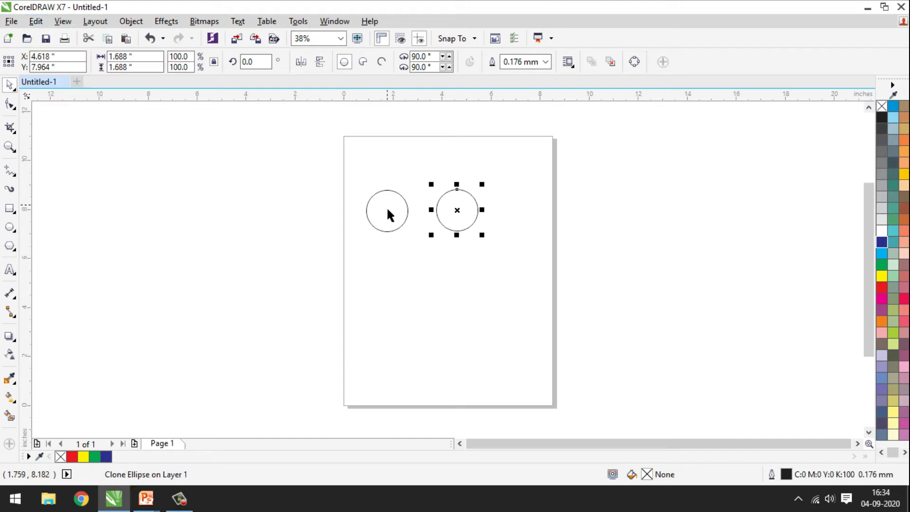
- Clone the original circle again and place the new clone to the right of the first clone
left_click(385, 208)
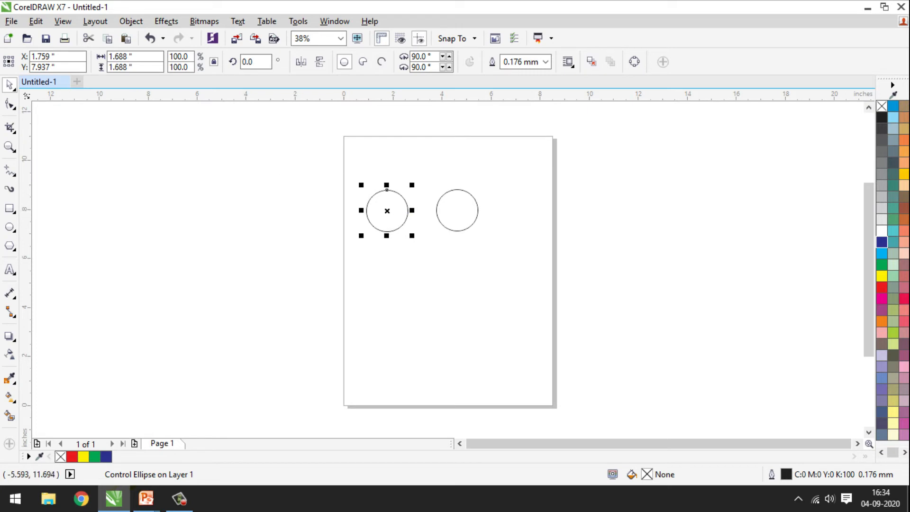
left_click(36, 22)
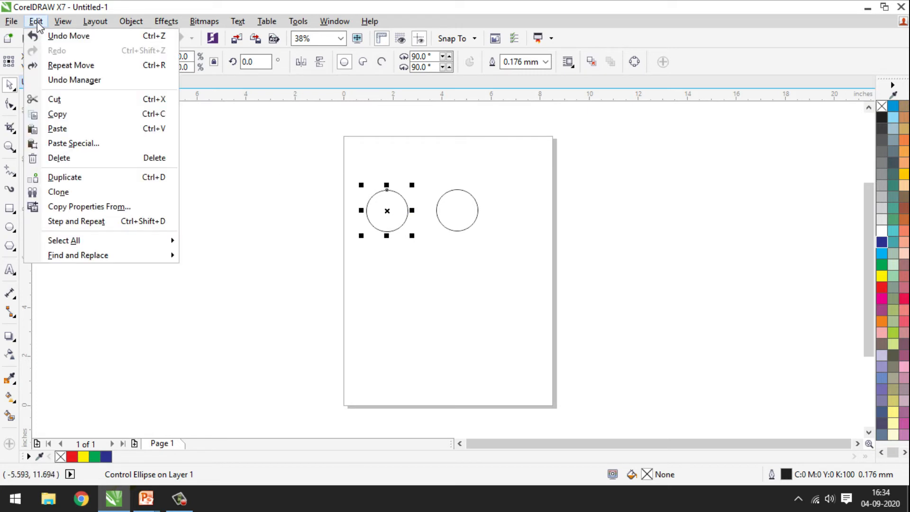
left_click(58, 195)
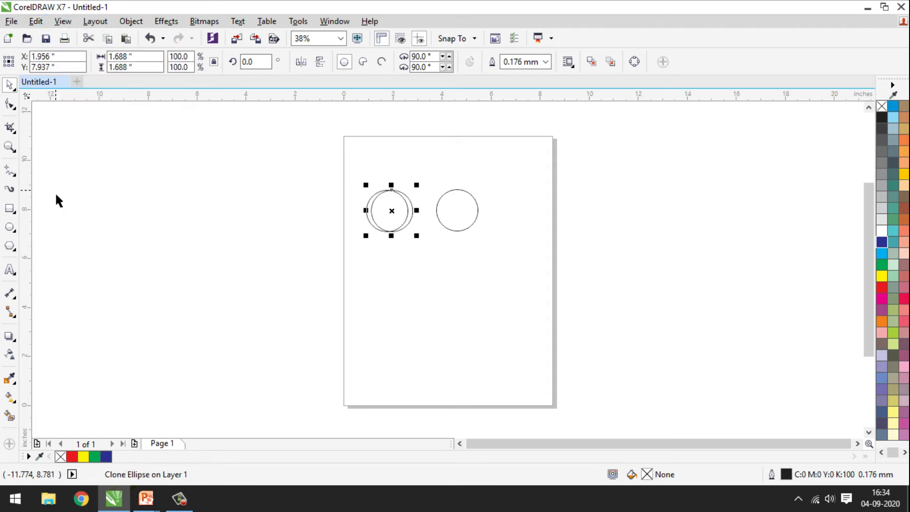
mouse_move(401, 223)
left_mouse_down()
mouse_move(453, 266)
mouse_move(522, 240)
mouse_move(527, 228)
left_mouse_up()
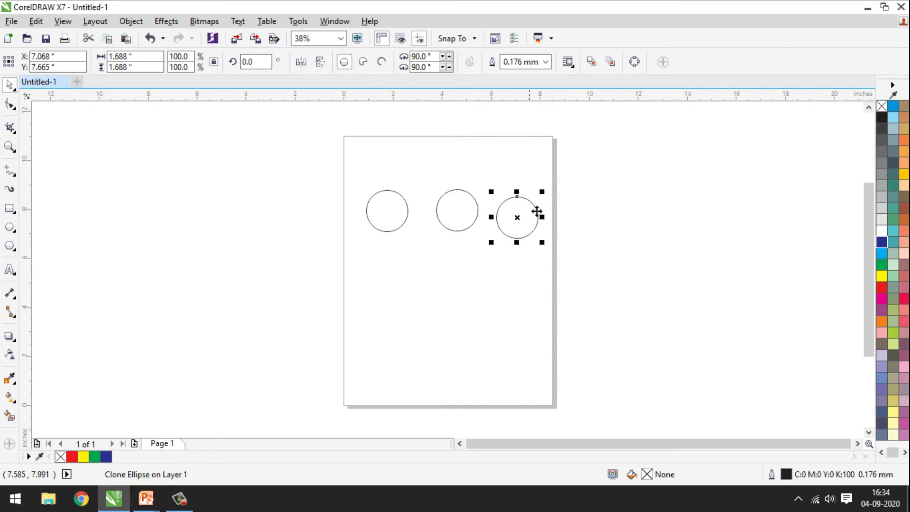
- Make a third clone of the original circle and place it below the other two clones
left_click(36, 20)
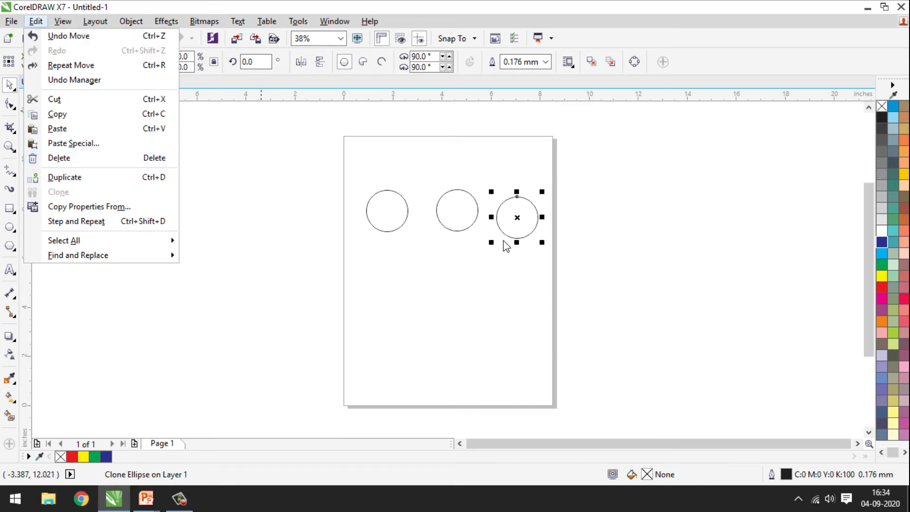
left_click(373, 203)
left_click(385, 209)
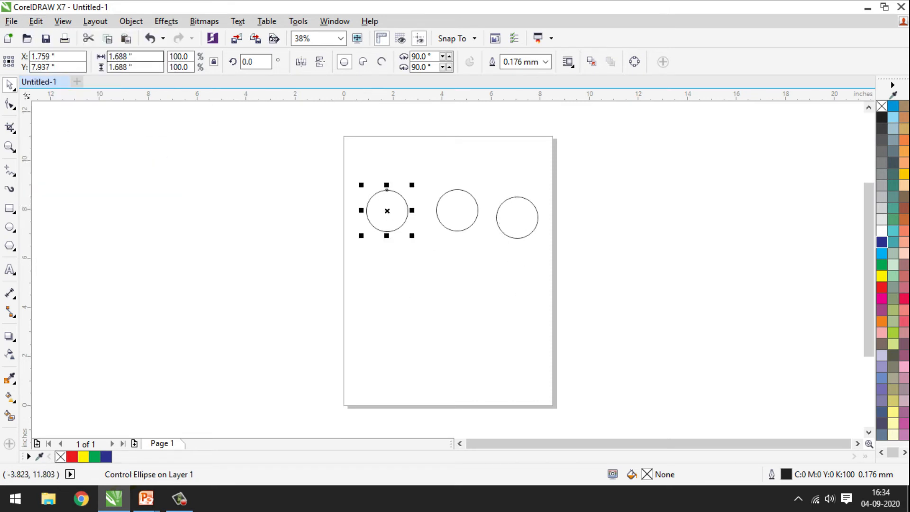
left_click(36, 21)
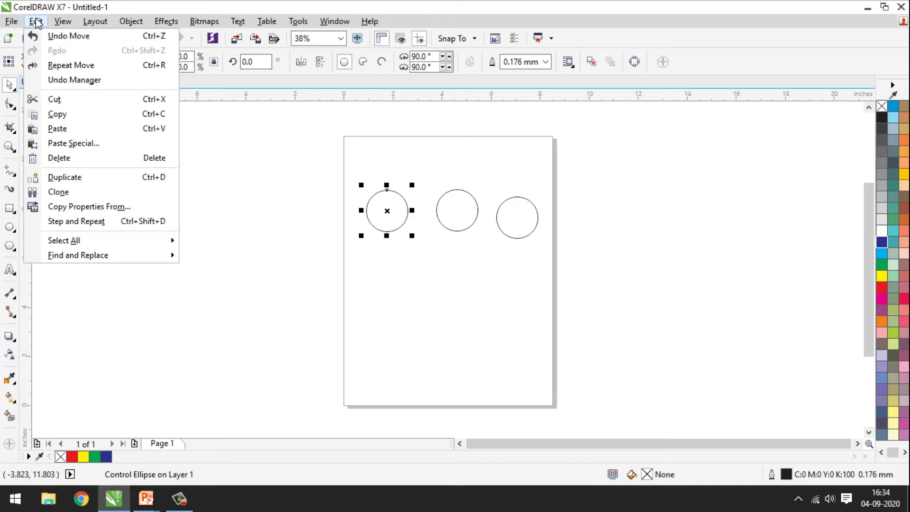
left_click(77, 193)
left_click_drag(390, 222, 494, 293)
left_click(545, 252)
- Move the original circle down and slightly left, and bring the lowest clone closer beneath the other two clones
left_click_drag(388, 217, 376, 251)
left_click(397, 180)
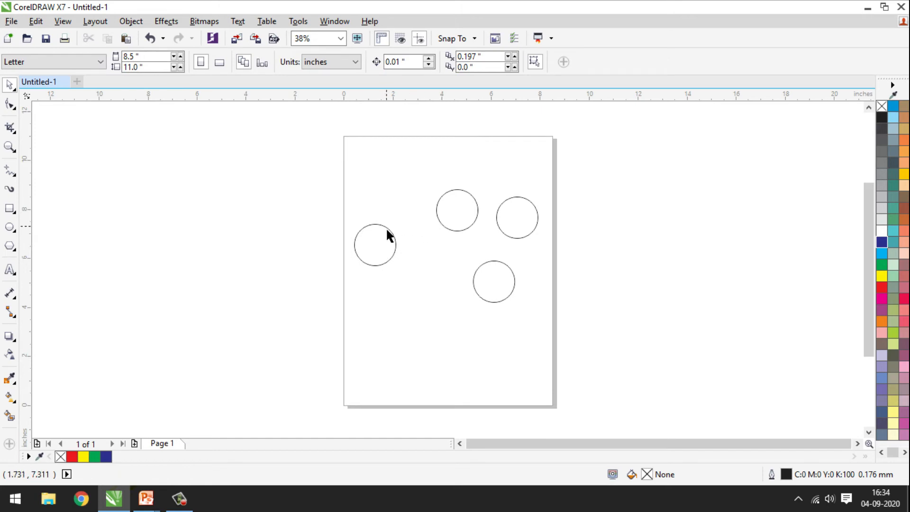
left_click_drag(477, 280, 460, 261)
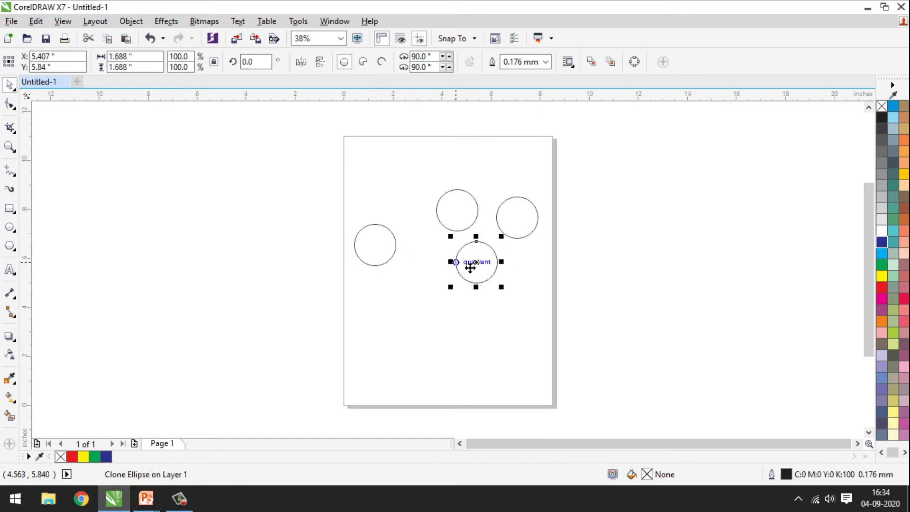
left_click(358, 237)
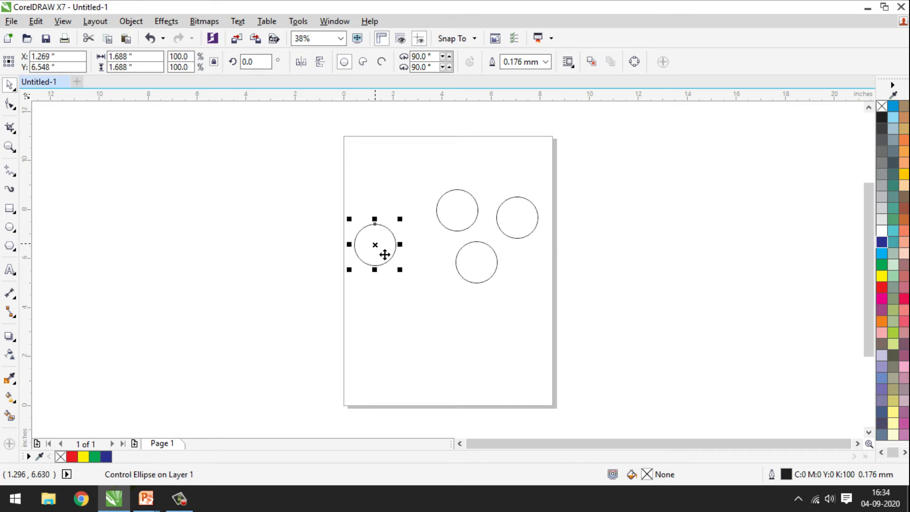
left_click(406, 317)
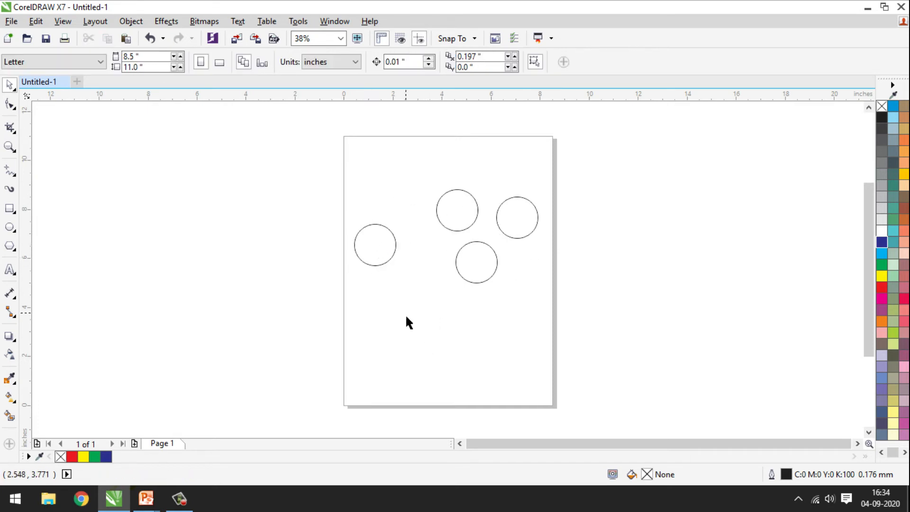
- Fill the original circle with red and move it off the page to the right
left_click(370, 249)
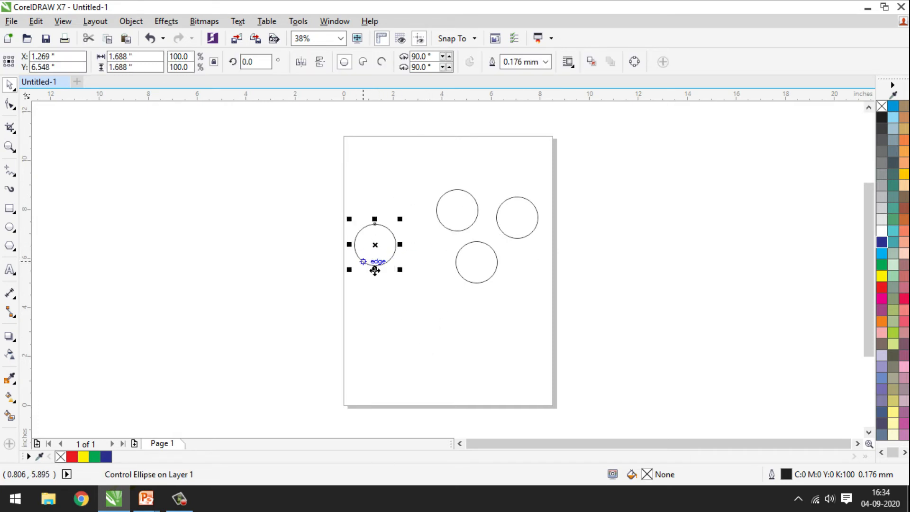
left_click(882, 287)
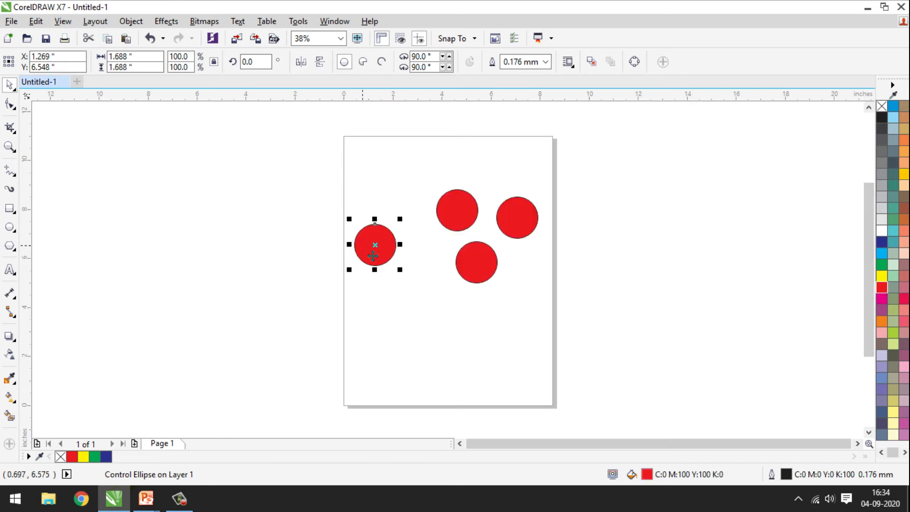
left_click_drag(369, 250, 721, 293)
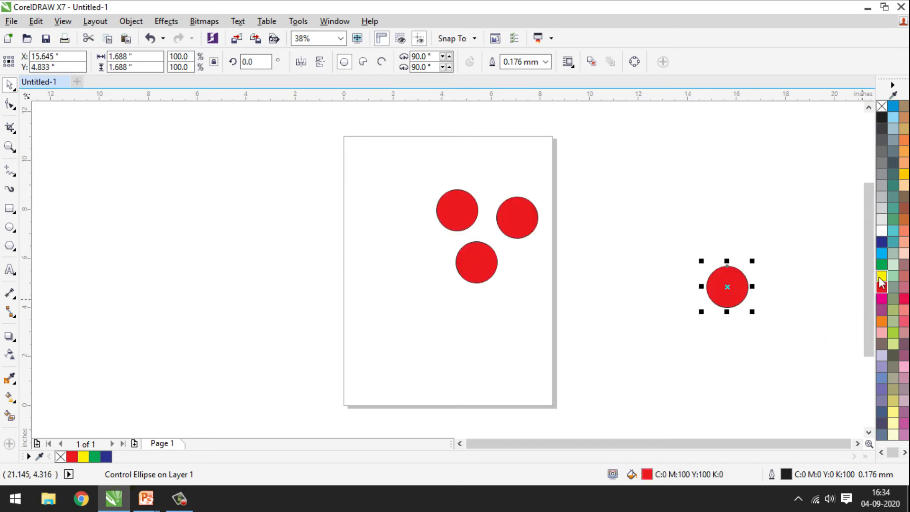
- Fill the original circle with green and enlarge it from its centre to about 3.8 inches in diameter
left_click(882, 264)
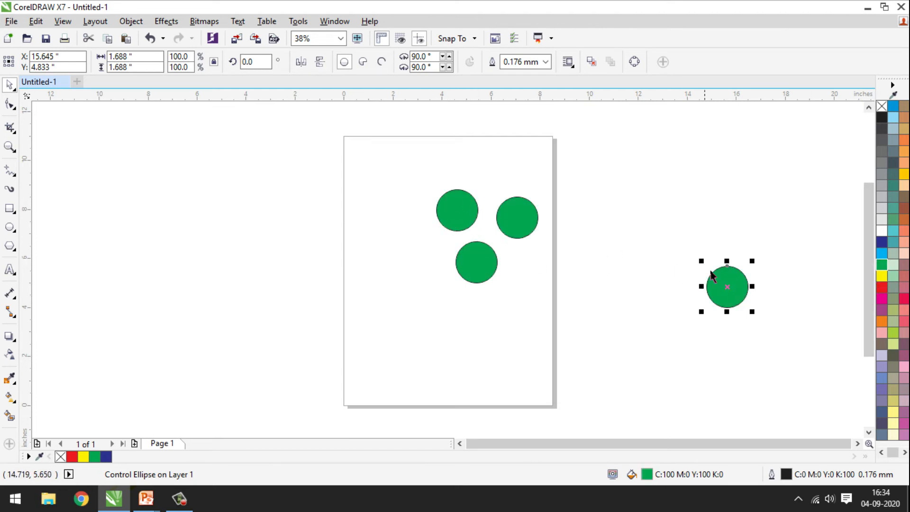
left_click_drag(758, 270, 789, 231)
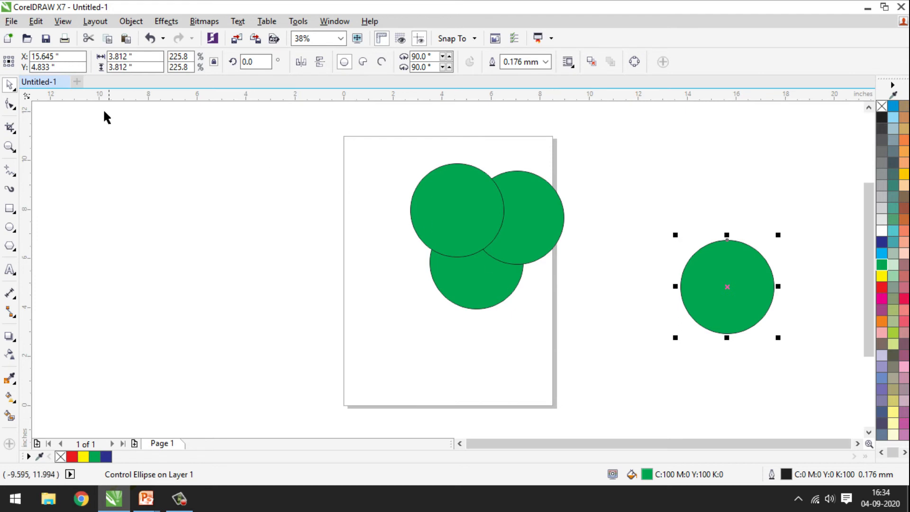
left_click(36, 21)
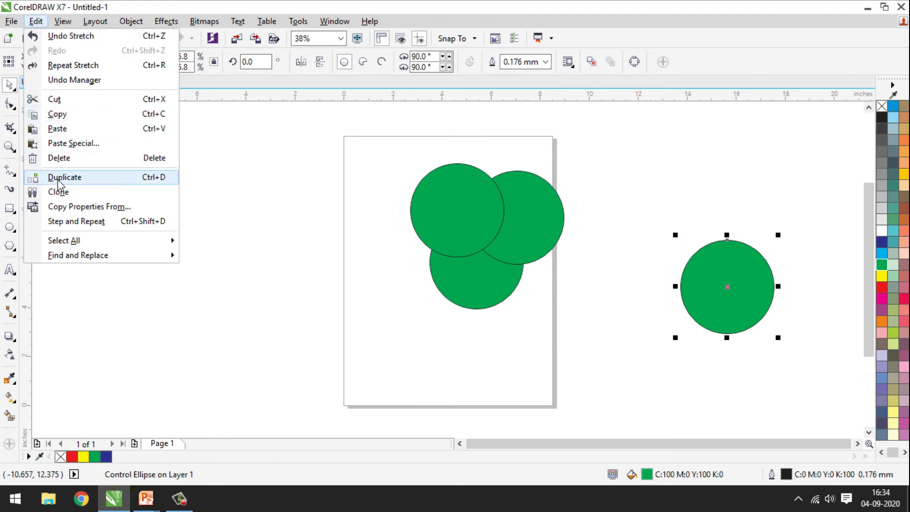
- Delete the original circle and all of its clones from the drawing
left_click_drag(361, 139, 824, 436)
key("Delete")
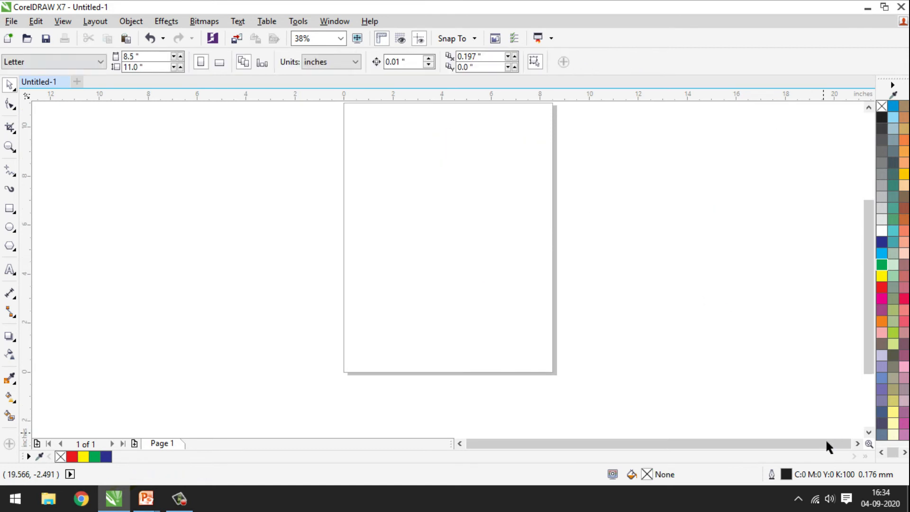
left_click(37, 21)
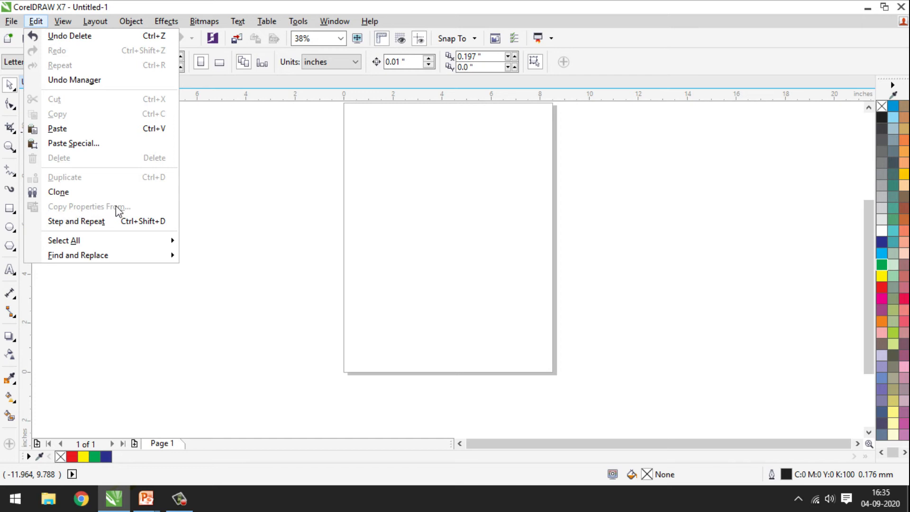
left_click(363, 211)
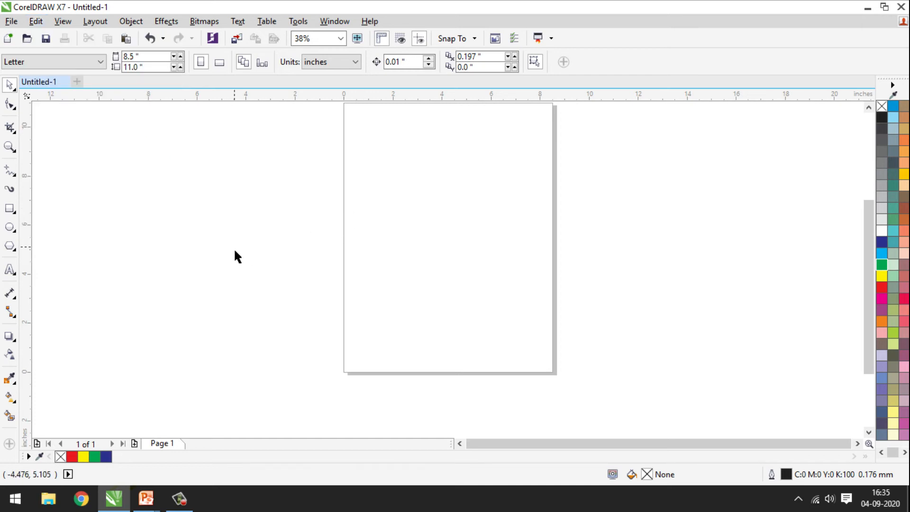
- Draw a square about 2.7 by 2.6 inches, make a copy beside it, and place one across the page's left edge
left_click(9, 208)
left_click_drag(372, 174, 513, 223)
key("space")
right_click(513, 224)
left_click_drag(415, 209, 345, 210)
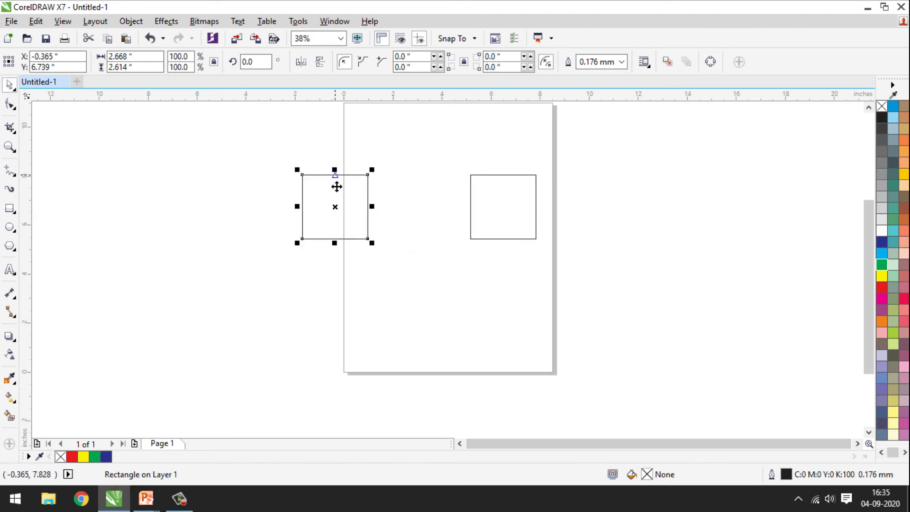
- Fill the square at the page's left edge with red and set its outline width to 4.0 mm
left_click(882, 288)
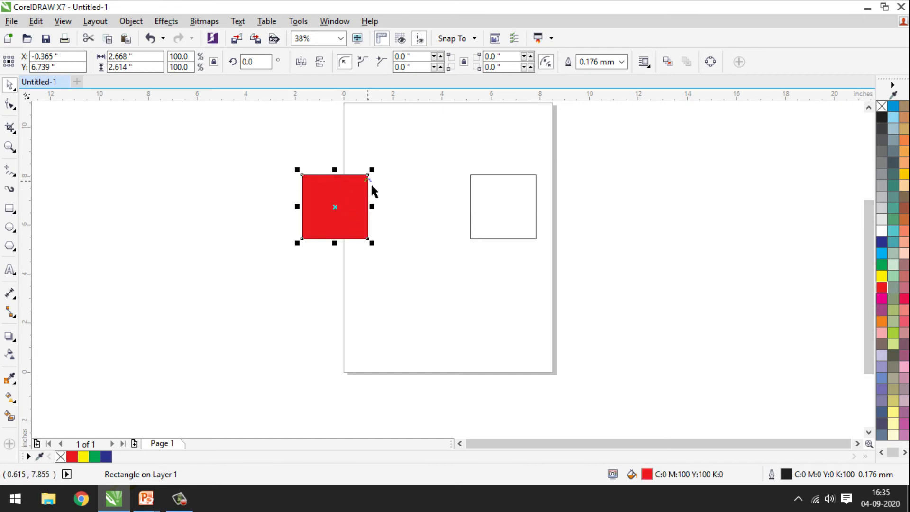
left_click(622, 62)
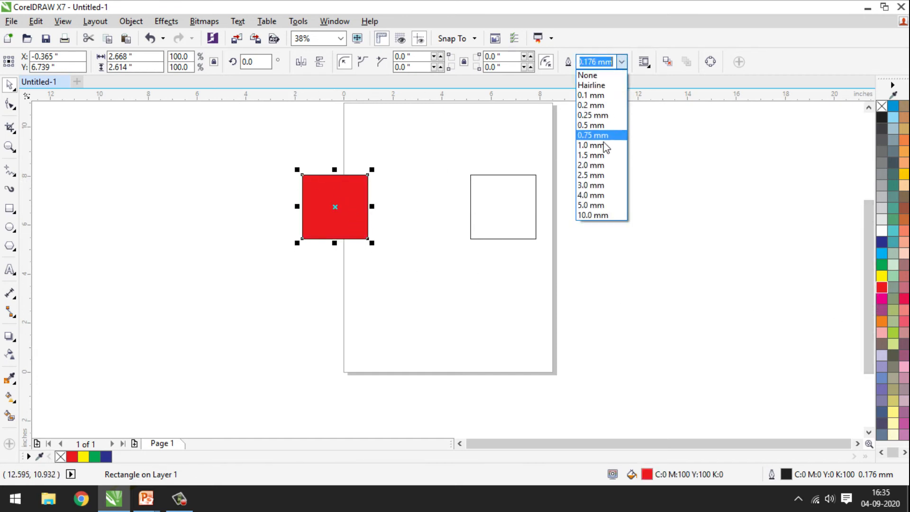
left_click(594, 197)
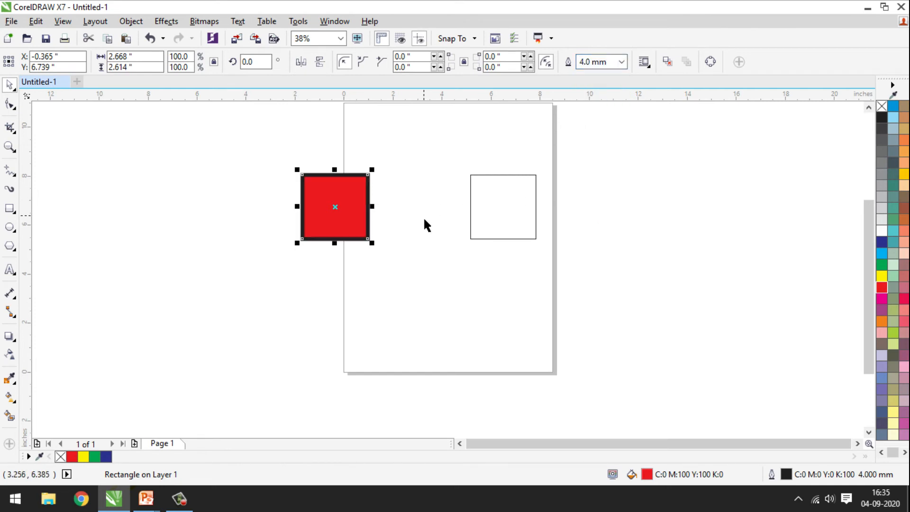
- Fill the unfilled square with yellow and remove its outline
left_click(470, 204)
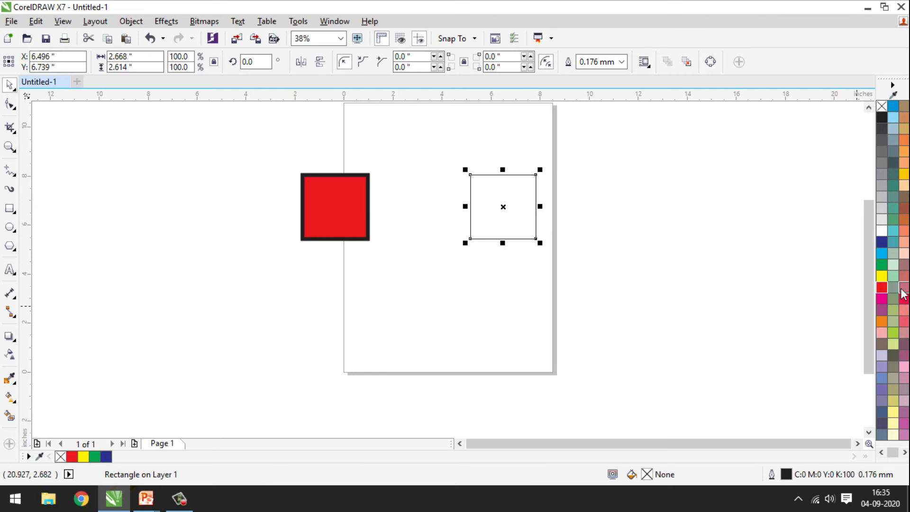
left_click(883, 276)
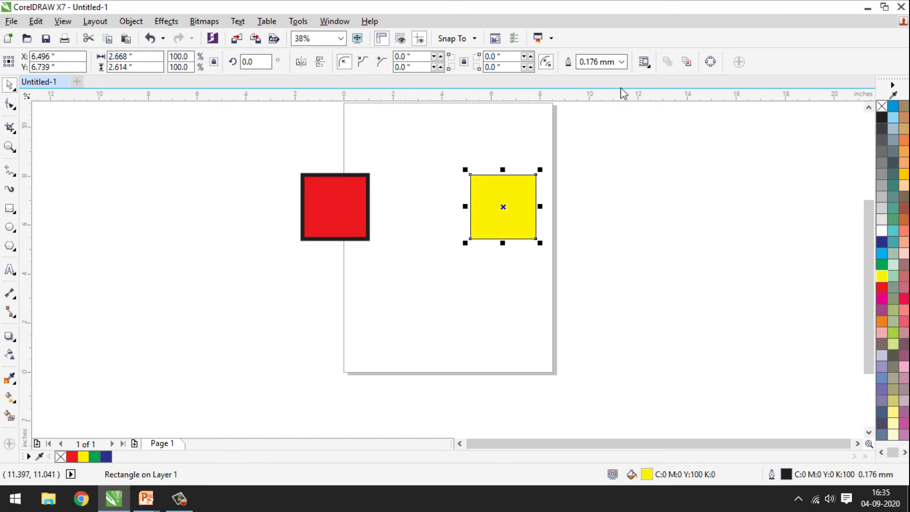
right_click(883, 108)
left_click(556, 213)
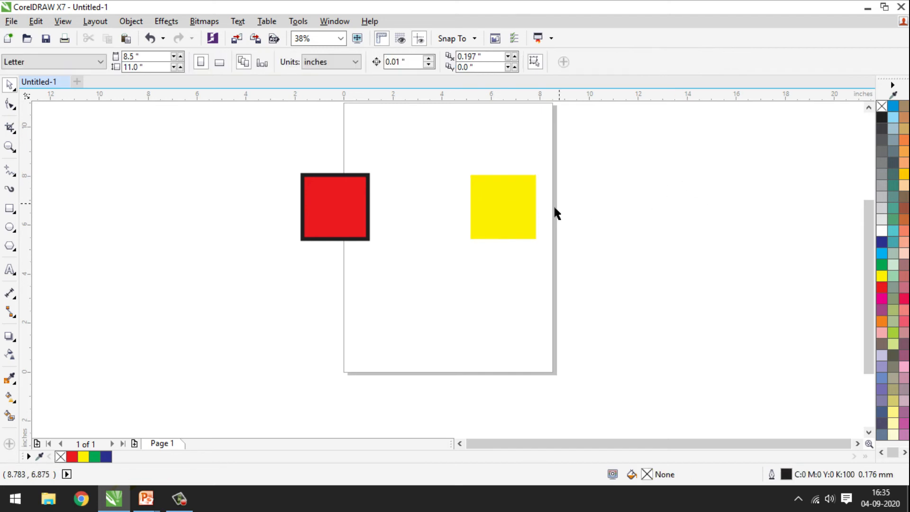
- Move the yellow square left and slightly down, closer to the red square
left_click(505, 214)
left_click_drag(504, 212, 497, 212)
left_click(656, 194)
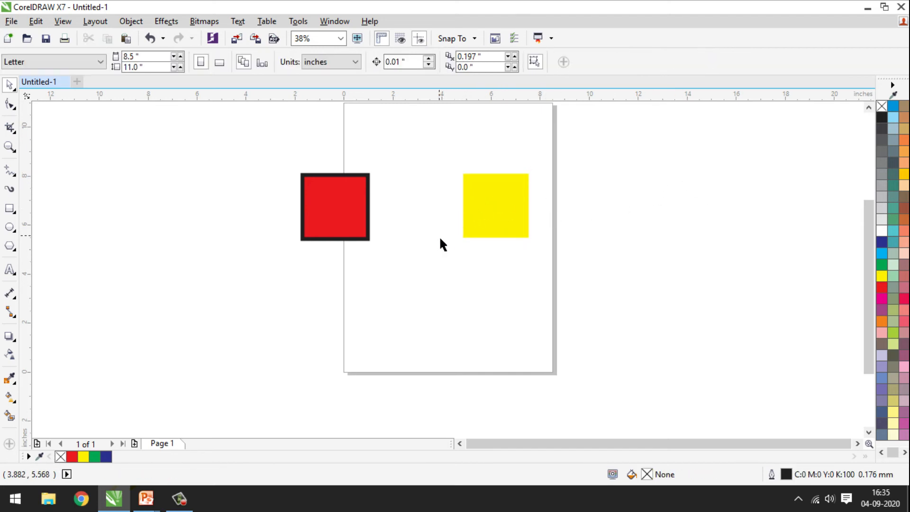
left_click(475, 216)
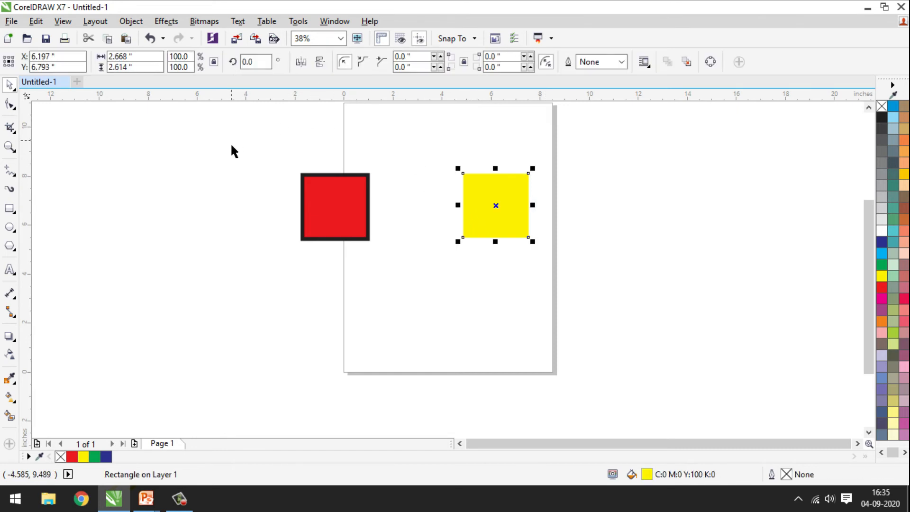
left_click_drag(506, 216, 470, 227)
left_click(509, 228)
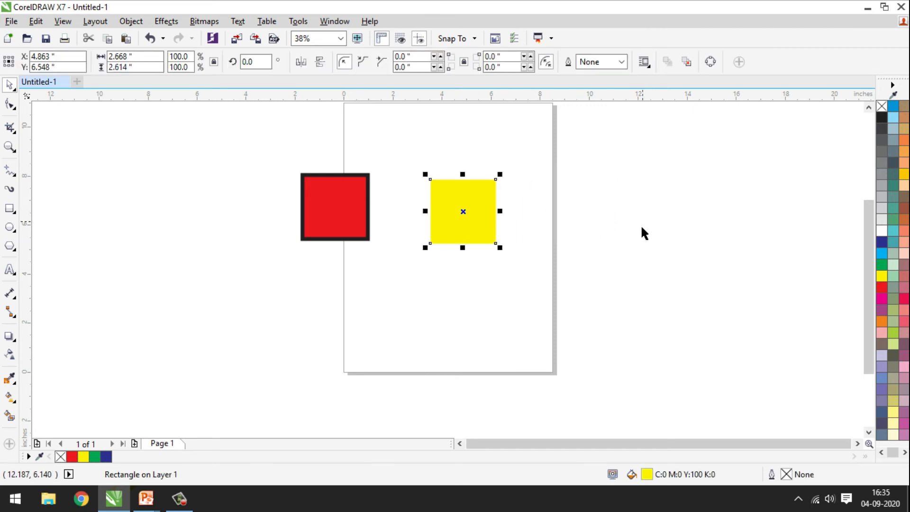
- Shift the yellow square slightly up and right so it sits level with the red square
left_click_drag(273, 152, 396, 285)
scroll(376, 191, "up", 2)
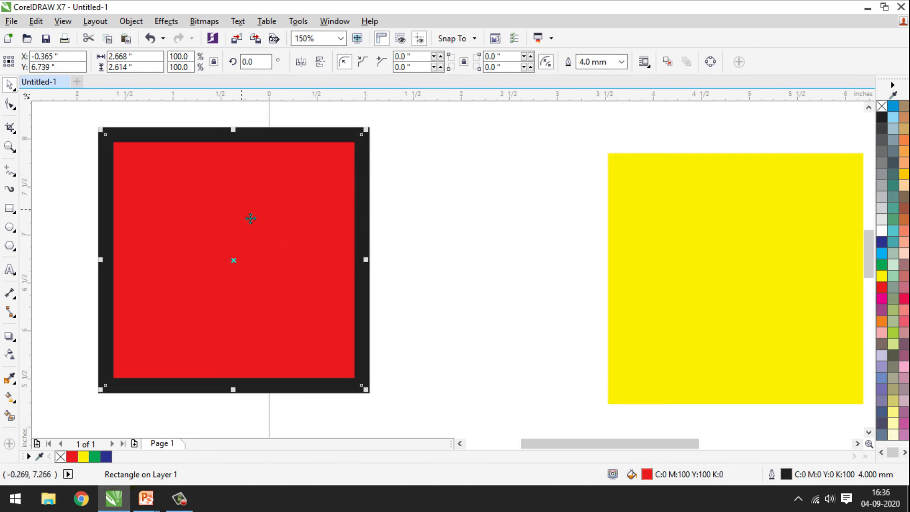
scroll(221, 247, "down", 1)
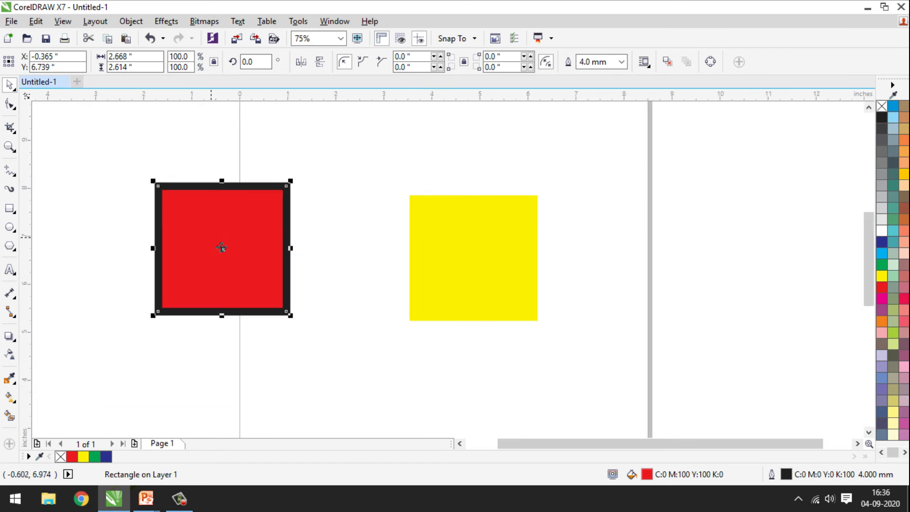
left_click(474, 265)
mouse_move(475, 275)
left_mouse_down()
mouse_move(482, 252)
mouse_move(481, 265)
left_mouse_up()
left_click(558, 226)
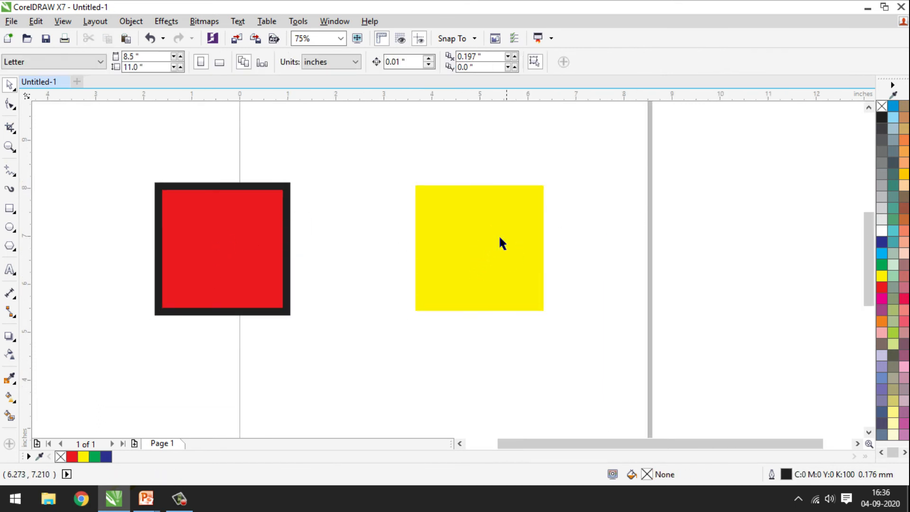
- Copy the outline pen, outline color and fill properties from the red square to the yellow square
left_click(453, 215)
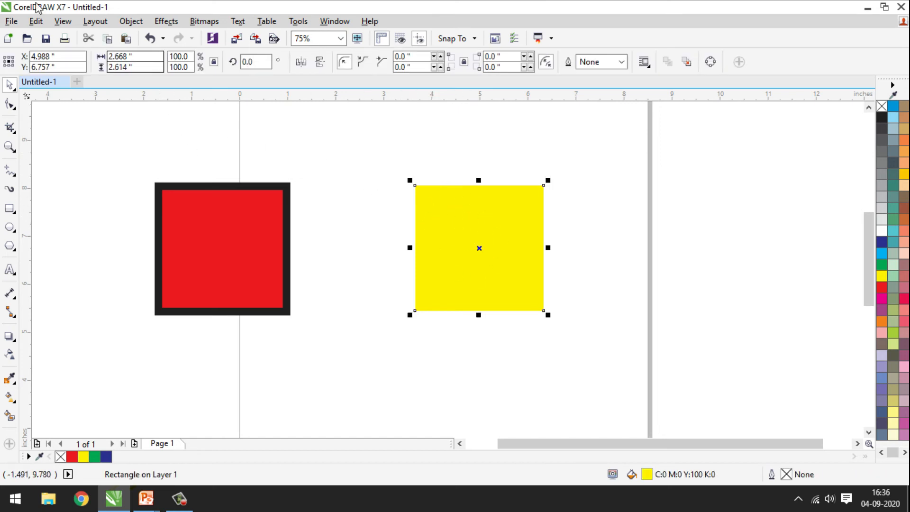
left_click(45, 22)
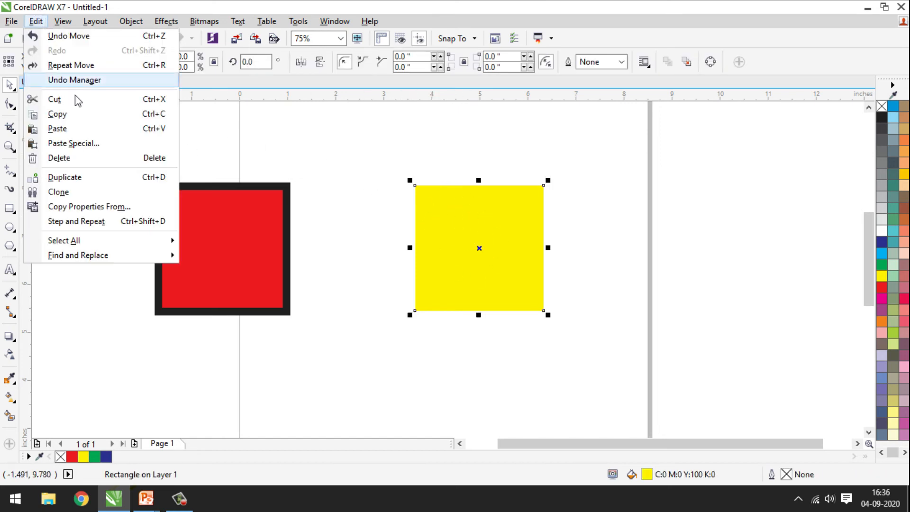
left_click(90, 211)
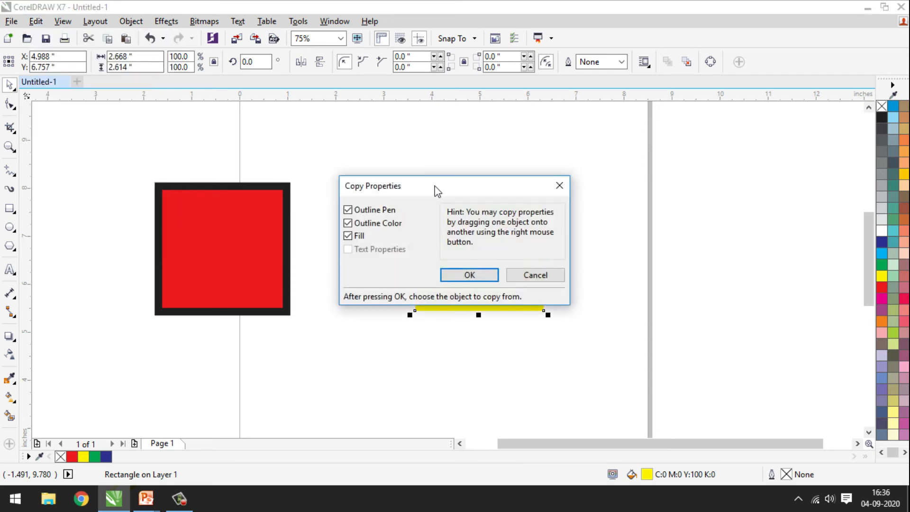
left_click_drag(437, 190, 657, 193)
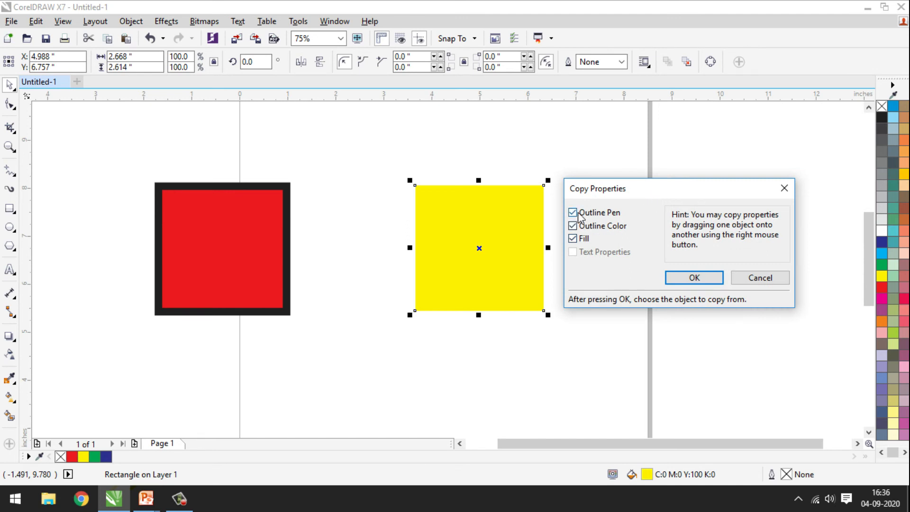
left_click(573, 239)
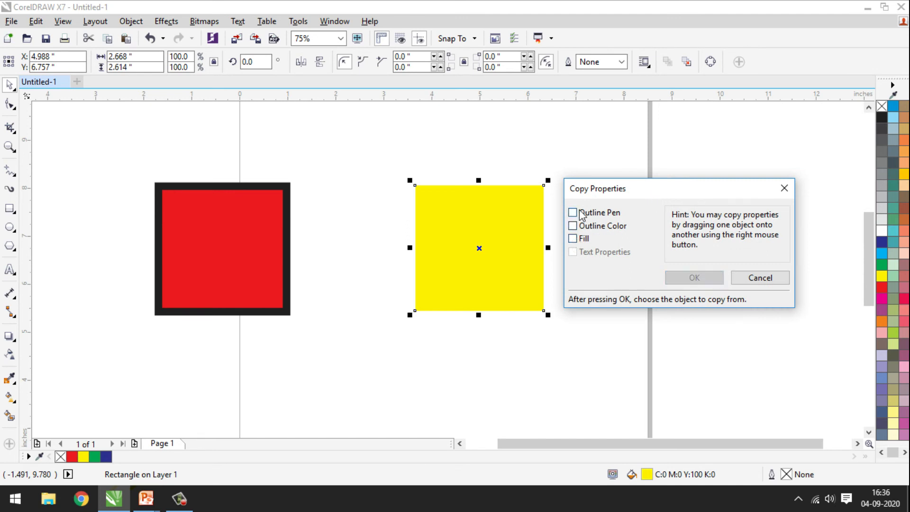
left_click(573, 213)
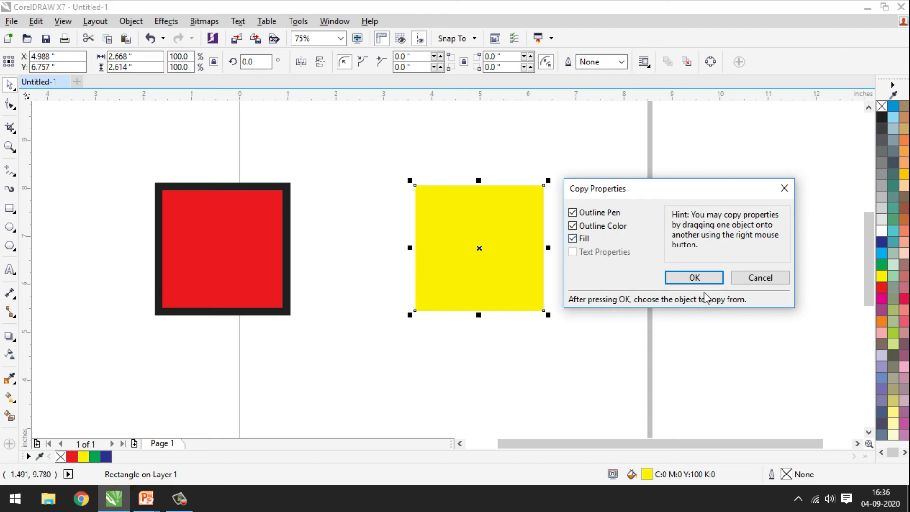
left_click(692, 278)
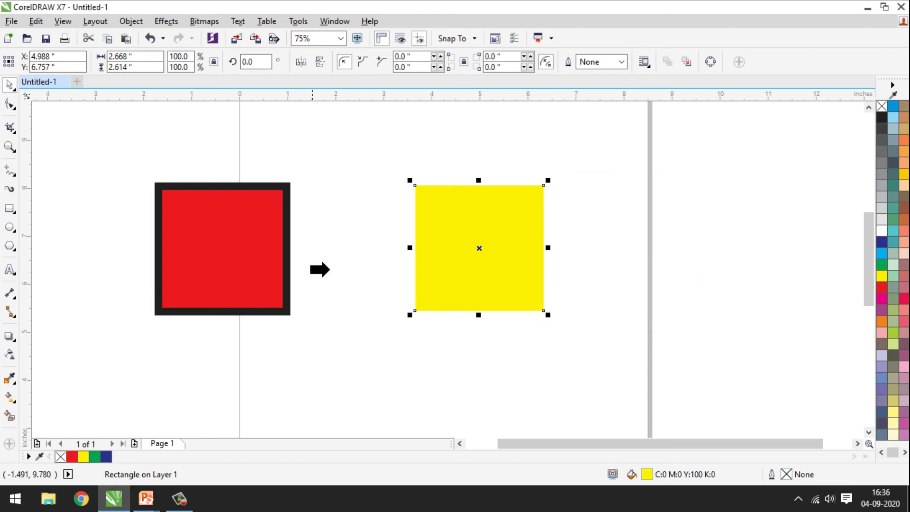
left_click(237, 254)
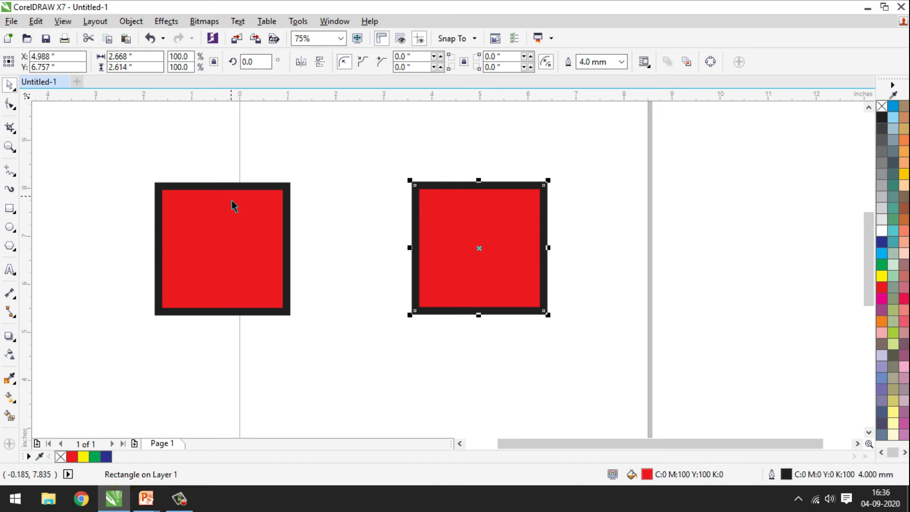
- Delete both red squares from the drawing
left_click(36, 22)
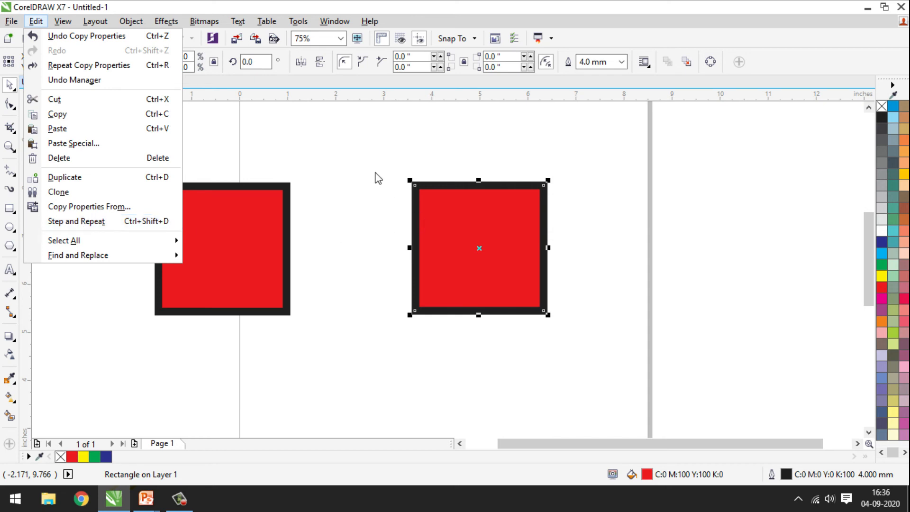
left_click(369, 169)
left_click_drag(133, 169, 366, 377)
key("Delete")
key("Delete")
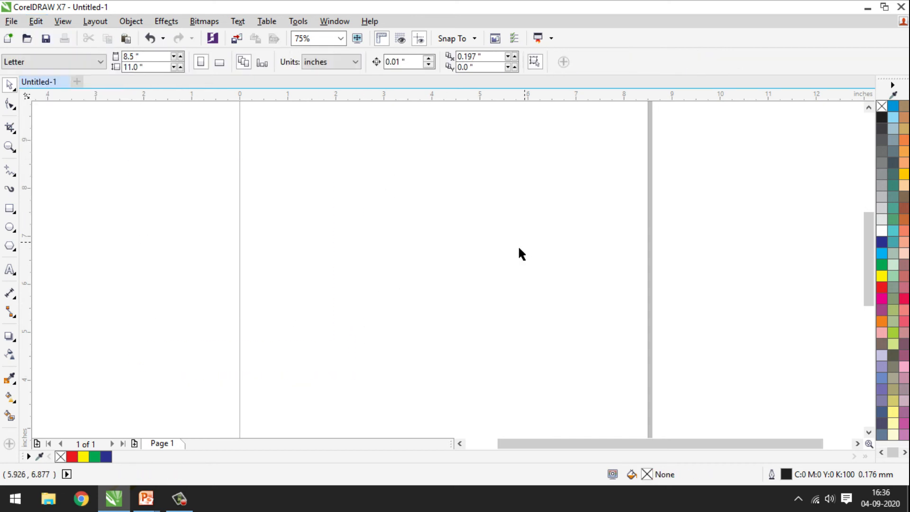
- Draw a rectangle about 1.7 by 1.8 inches on the left half of the page
left_click(9, 209)
left_click_drag(343, 207, 425, 294)
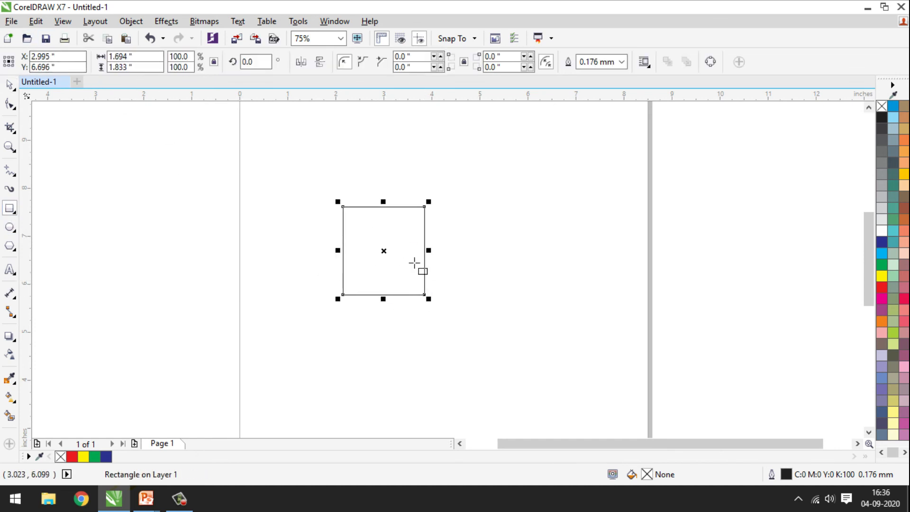
key("space")
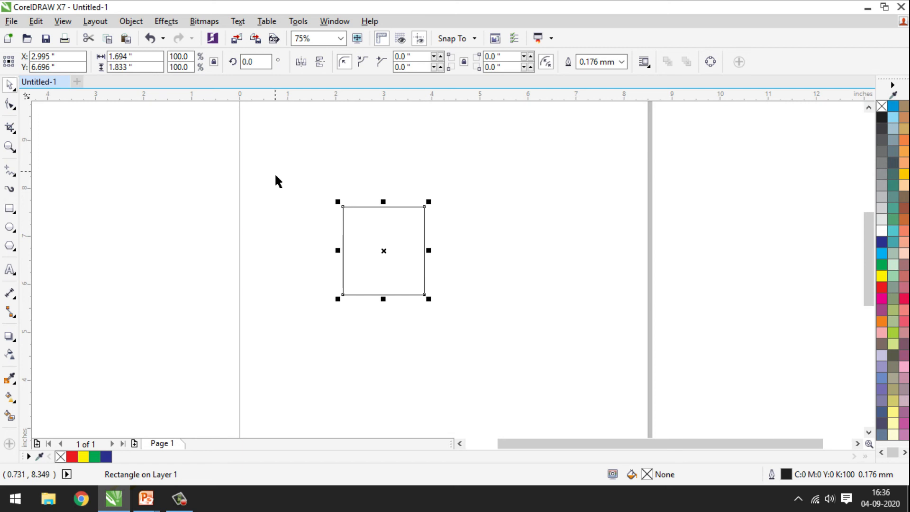
- Duplicate the rectangle twice with the Duplicate command, each copy offset slightly to the right
left_click(36, 21)
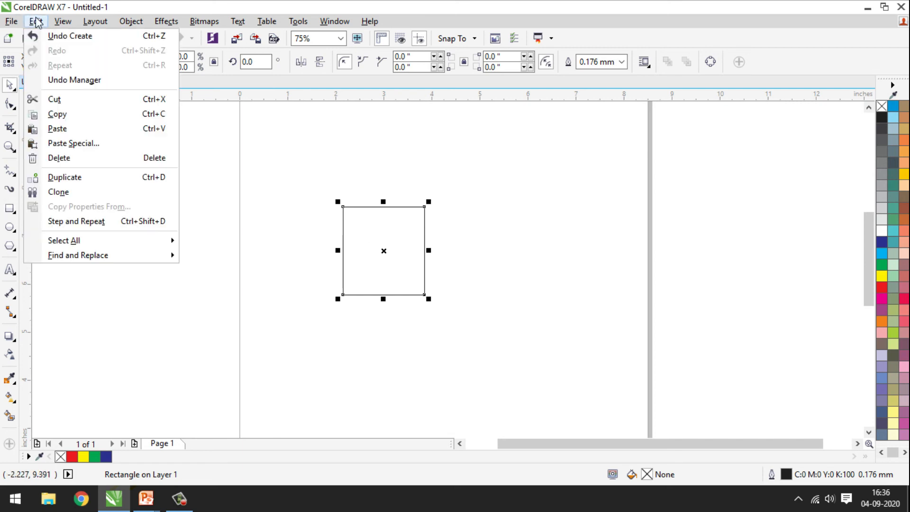
left_click(79, 178)
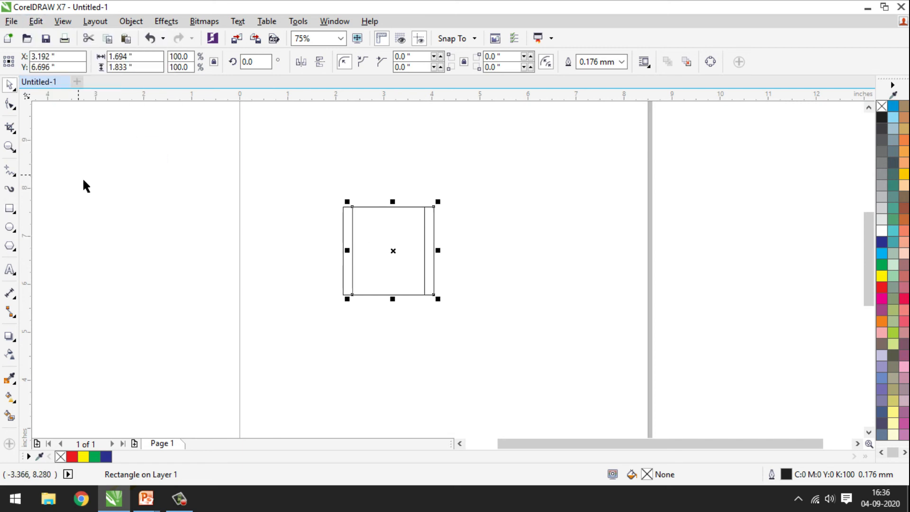
left_click(37, 22)
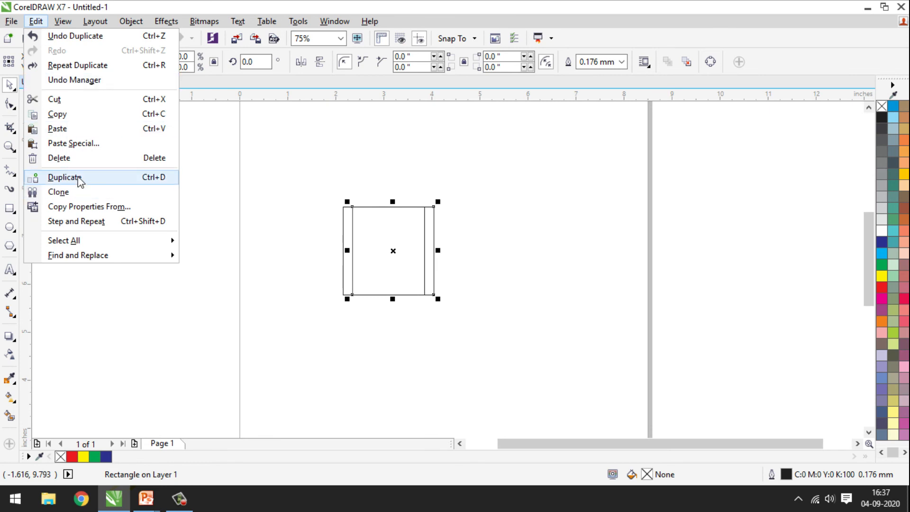
left_click(78, 178)
left_click(480, 232)
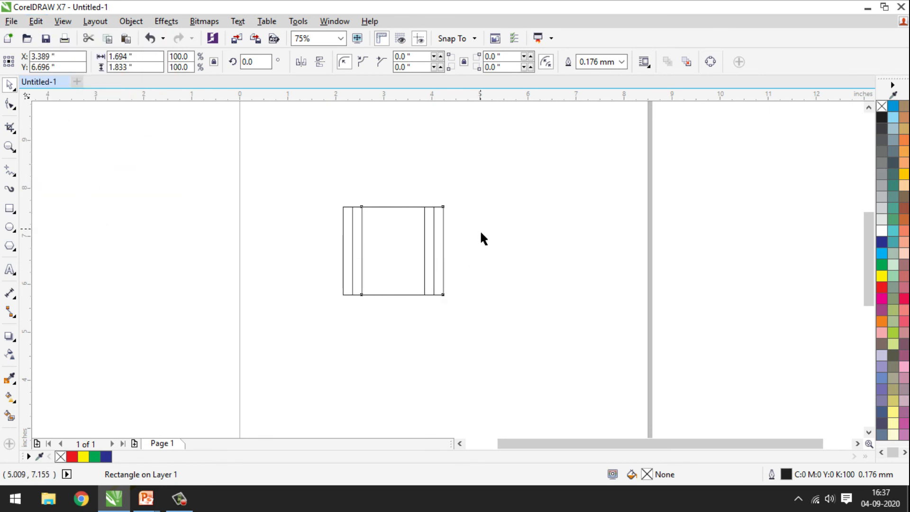
- Delete the three overlapping rectangles and draw a square about 1.1 inches wide on the upper part of the page
left_click_drag(331, 188, 476, 327)
key("Delete")
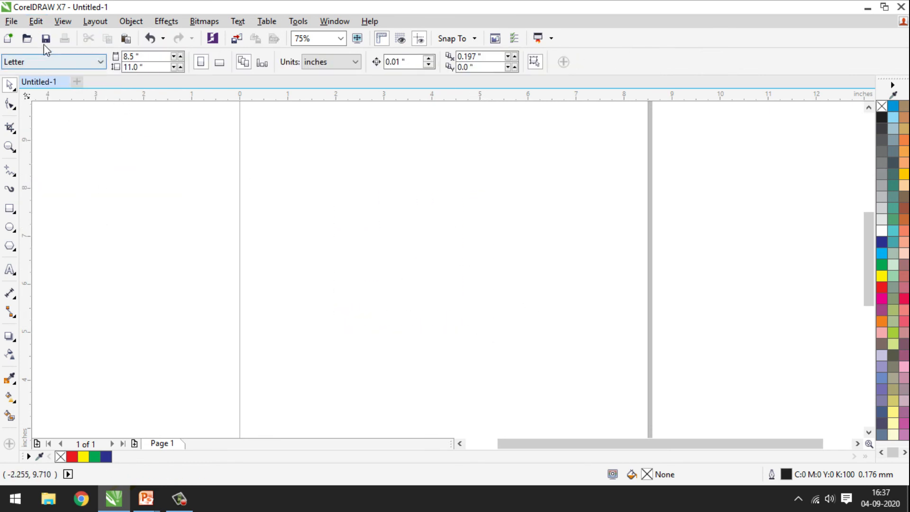
left_click(10, 208)
left_click_drag(366, 192, 419, 245)
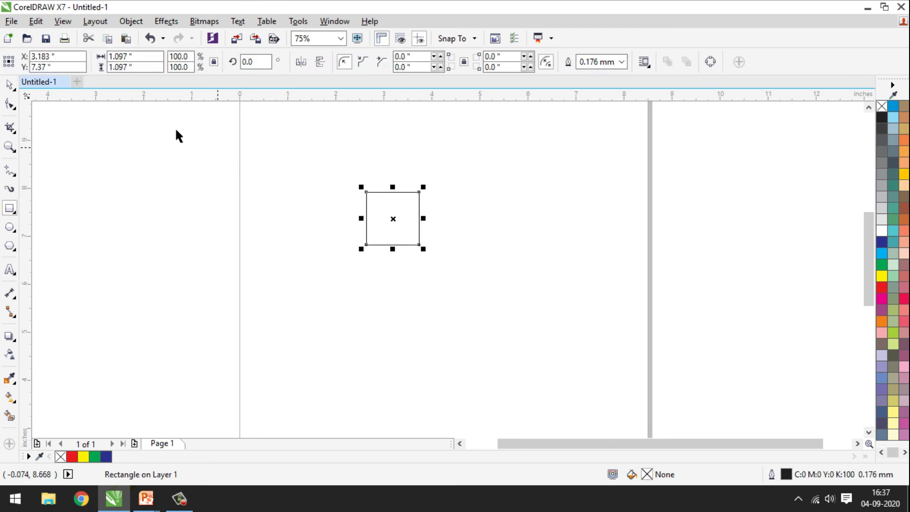
- Open the Step and Repeat settings for the square and go over the horizontal distance, vertical distance and number of copies
left_click(36, 22)
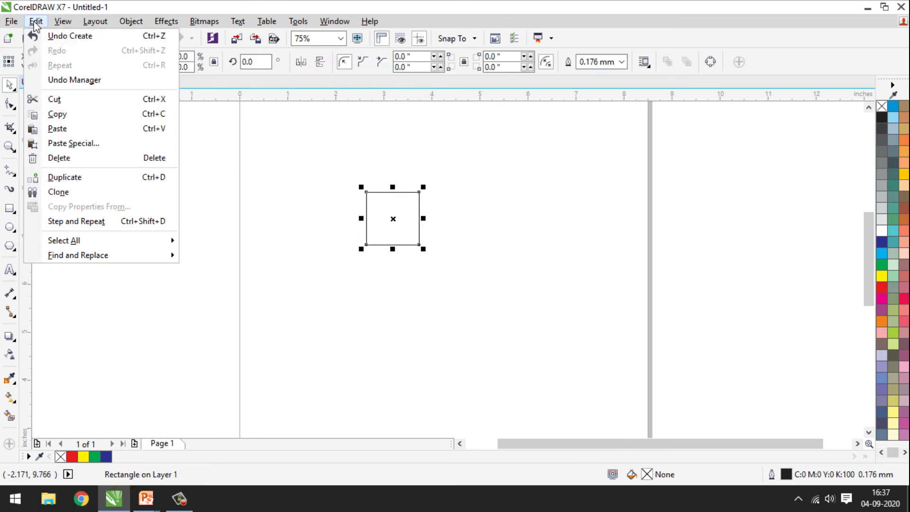
left_click(80, 223)
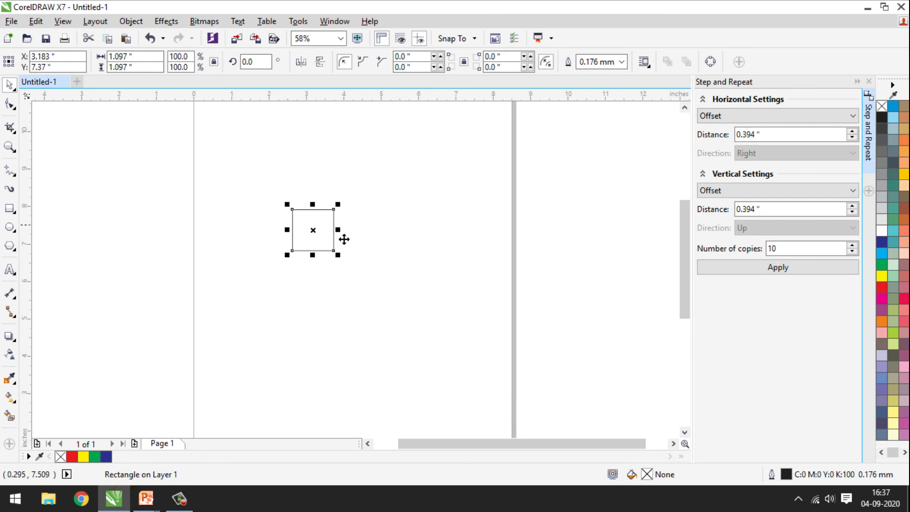
left_click(772, 135)
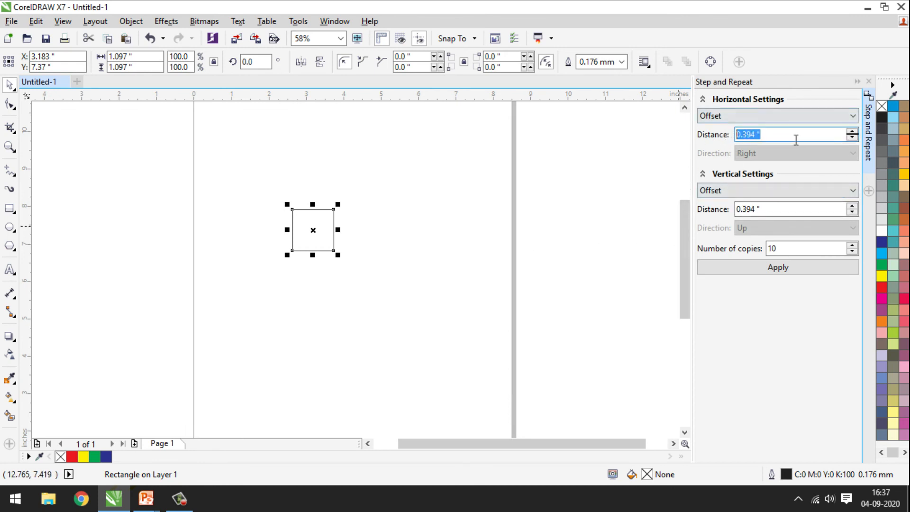
left_click(778, 209)
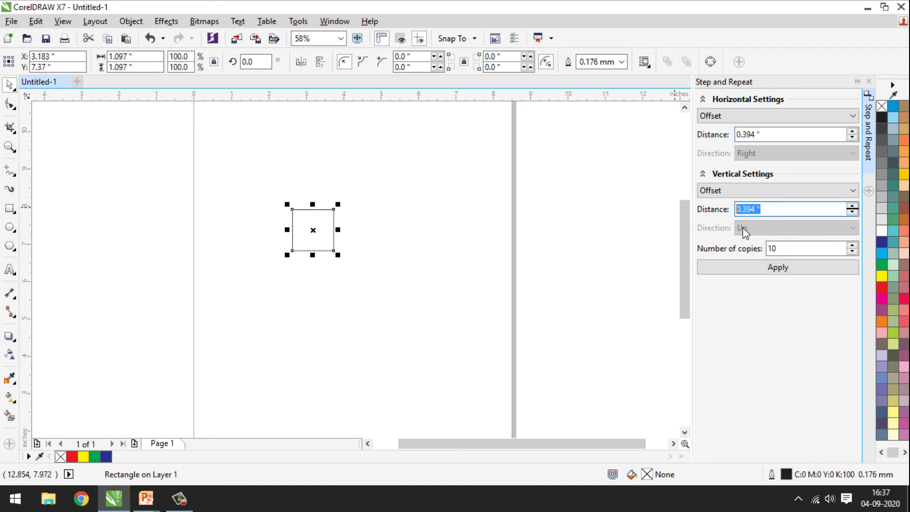
left_click(792, 249)
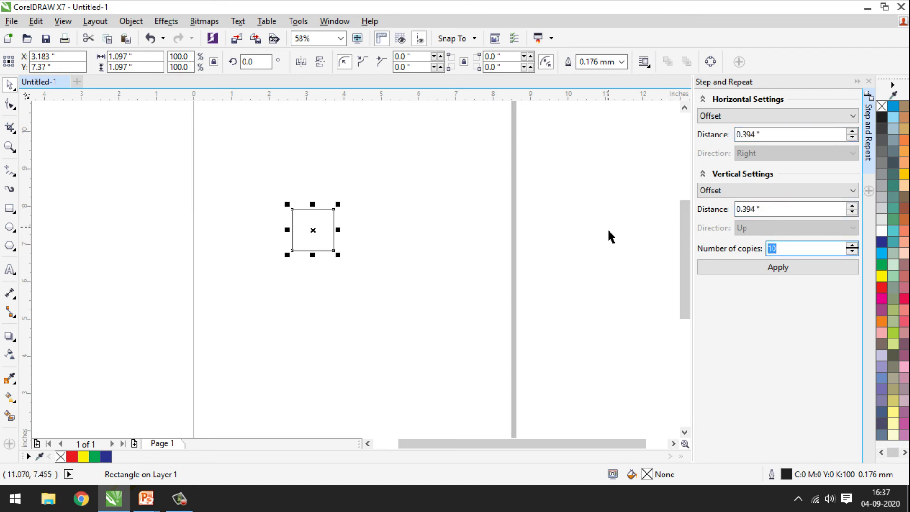
left_click_drag(270, 192, 368, 293)
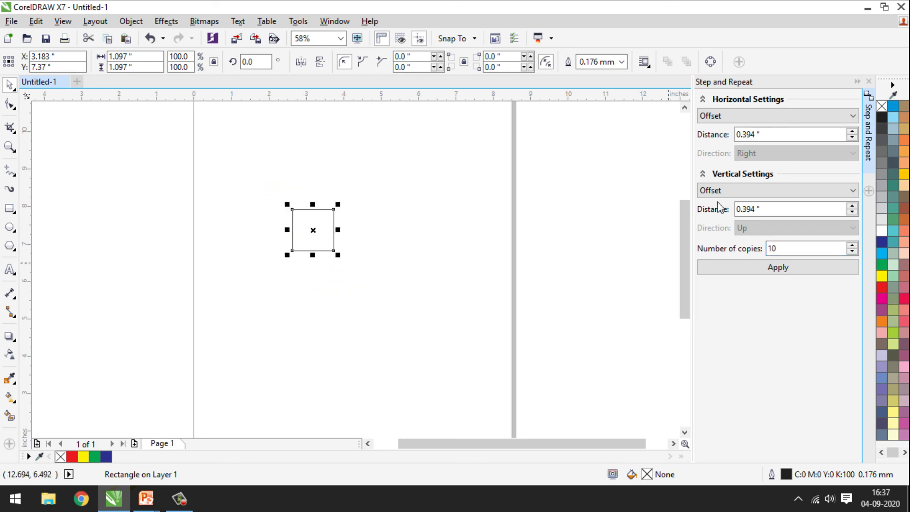
left_click(413, 209)
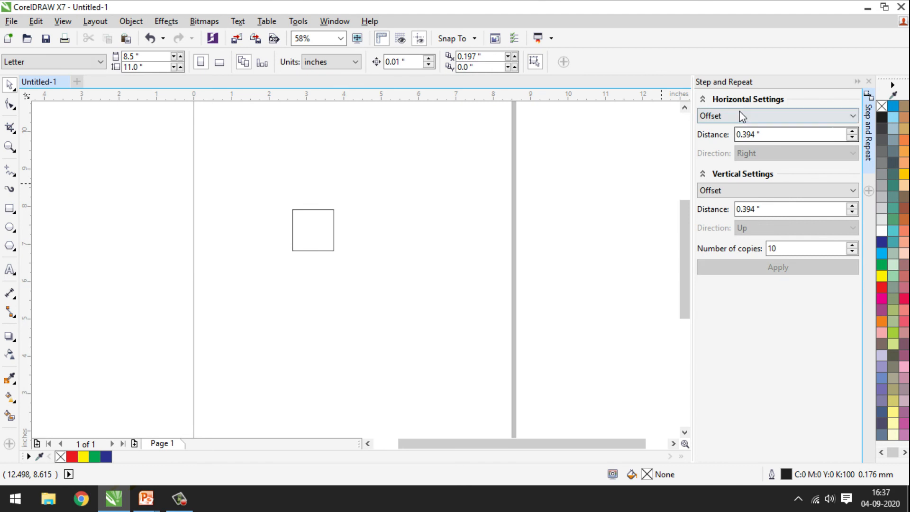
- Set Step and Repeat for the square to a 1-inch horizontal offset, a 2-inch vertical offset and 5 copies
left_click(315, 227)
double_click(759, 135)
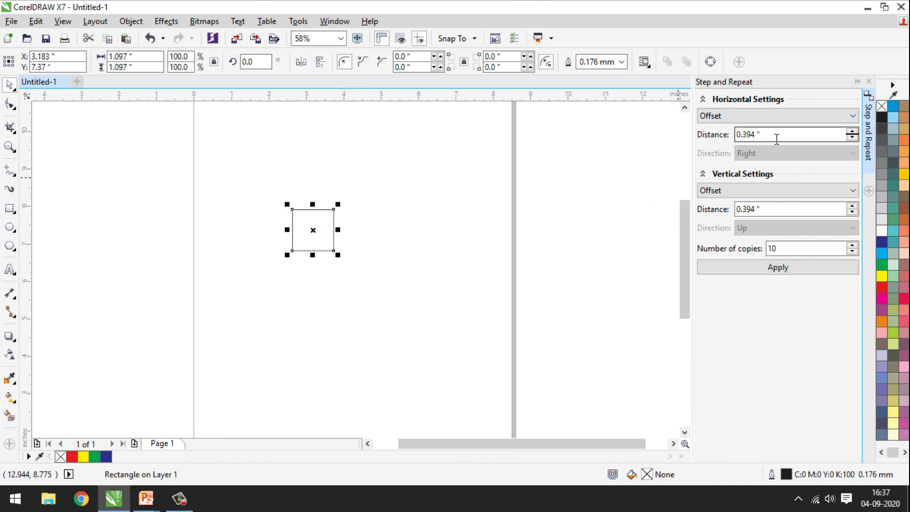
type("1")
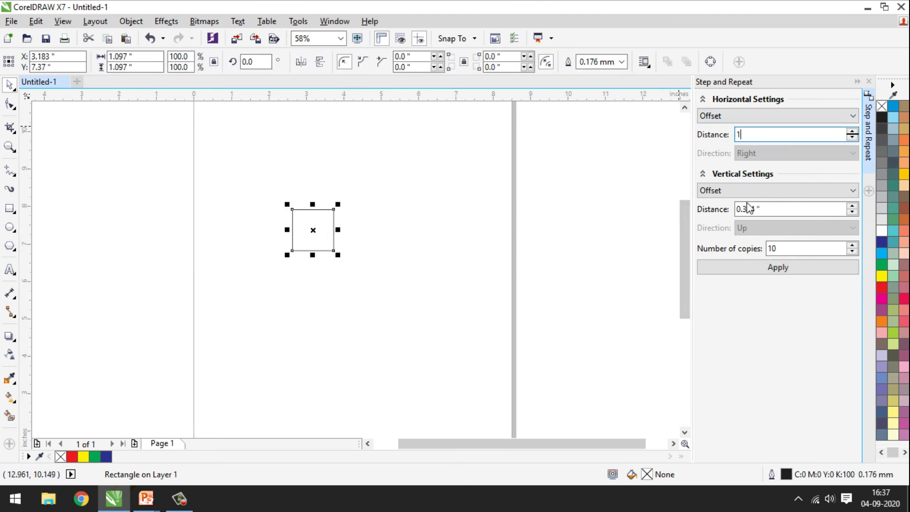
double_click(773, 209)
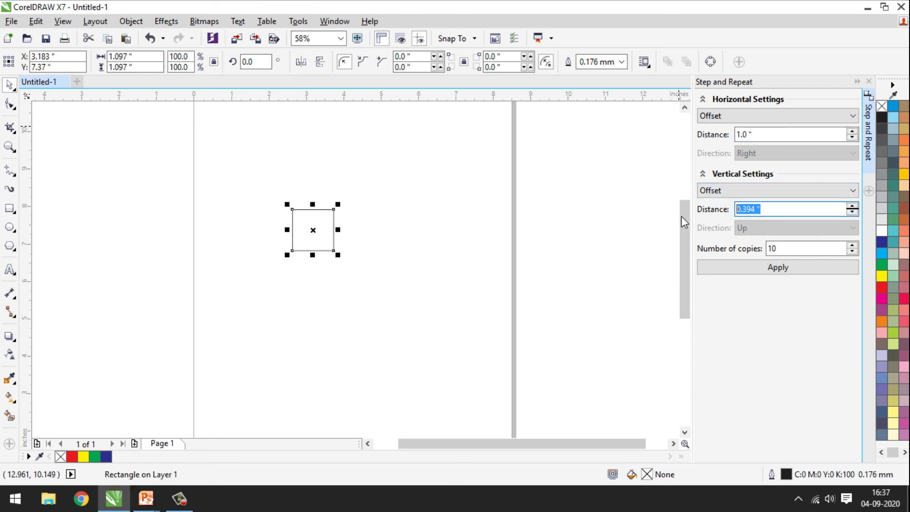
type("2")
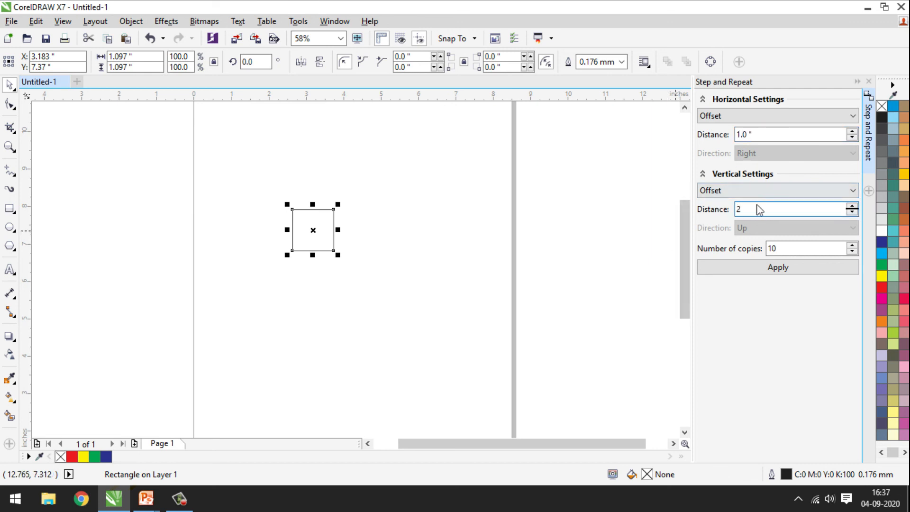
left_click(787, 248)
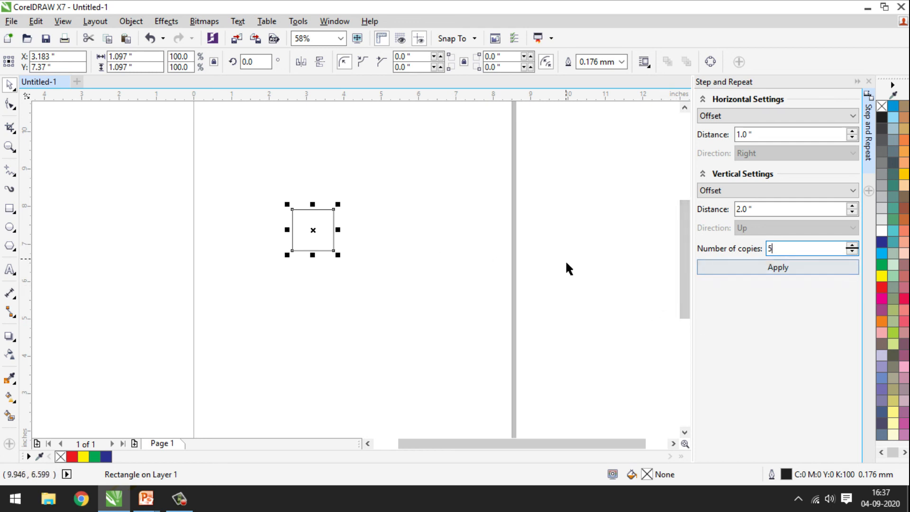
- Apply the Step and Repeat settings to the square and inspect the whole diagonal row of copies
left_click(395, 244)
left_click(327, 236)
left_click(393, 222)
left_click(311, 240)
left_click(787, 269)
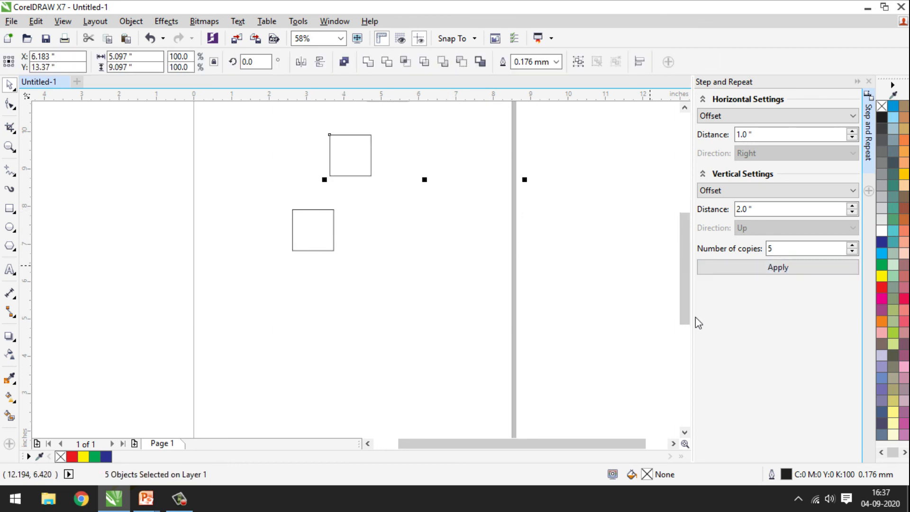
scroll(282, 244, "down", 4)
scroll(302, 197, "up", 1)
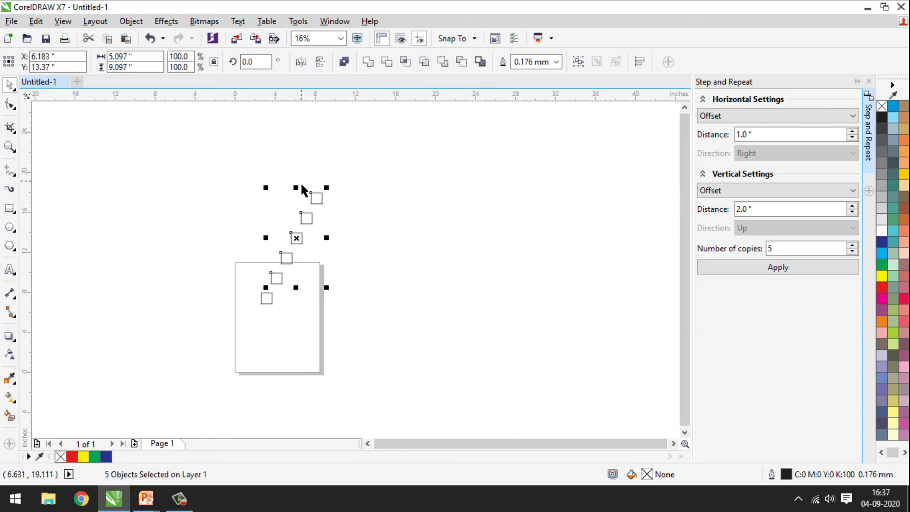
scroll(301, 184, "up", 2)
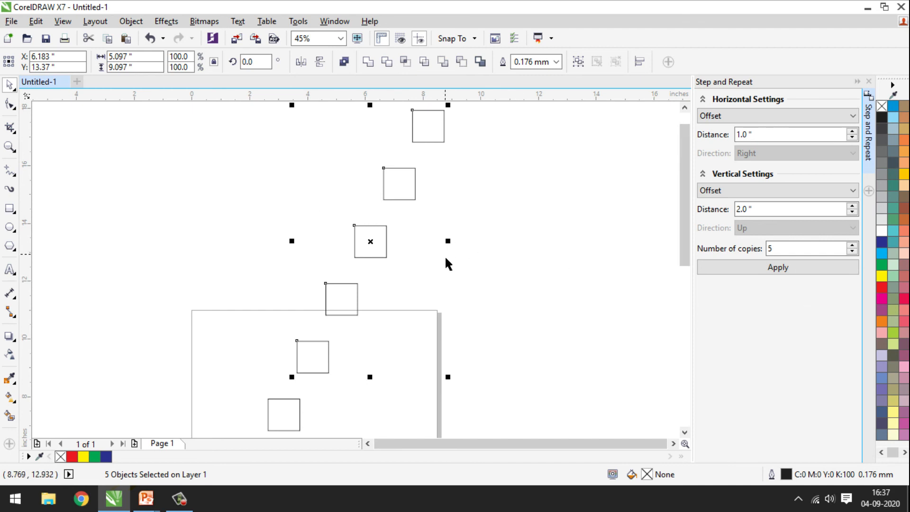
scroll(448, 263, "down", 1)
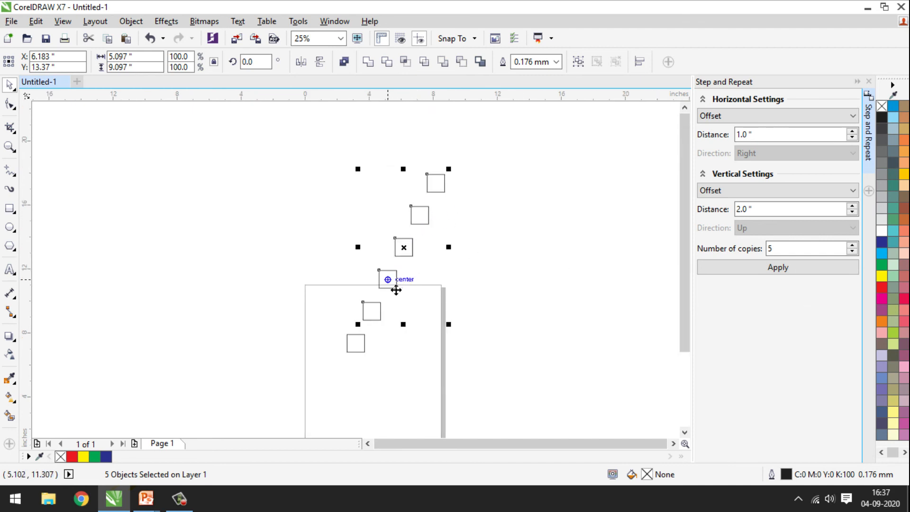
- Try moving the five copied squares off the page to its upper left, and undo the move
left_click_drag(403, 253, 250, 209)
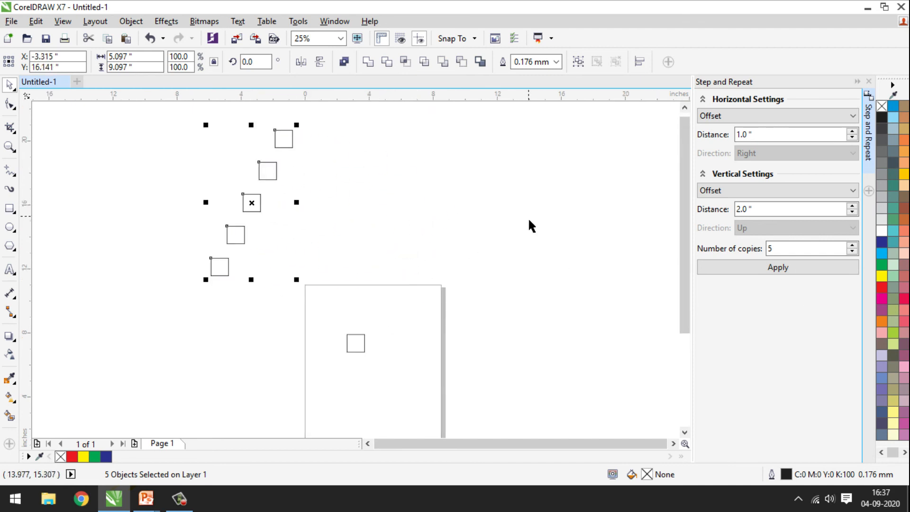
key("ctrl+z")
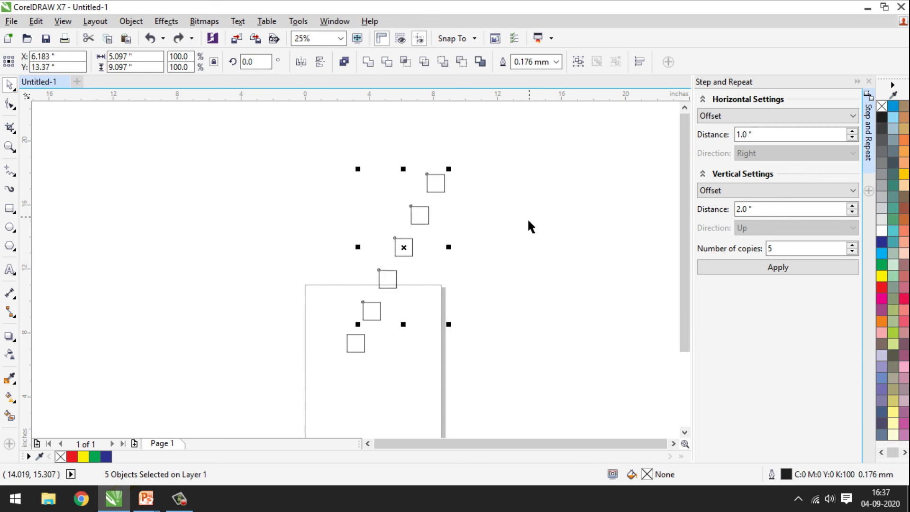
left_click(35, 21)
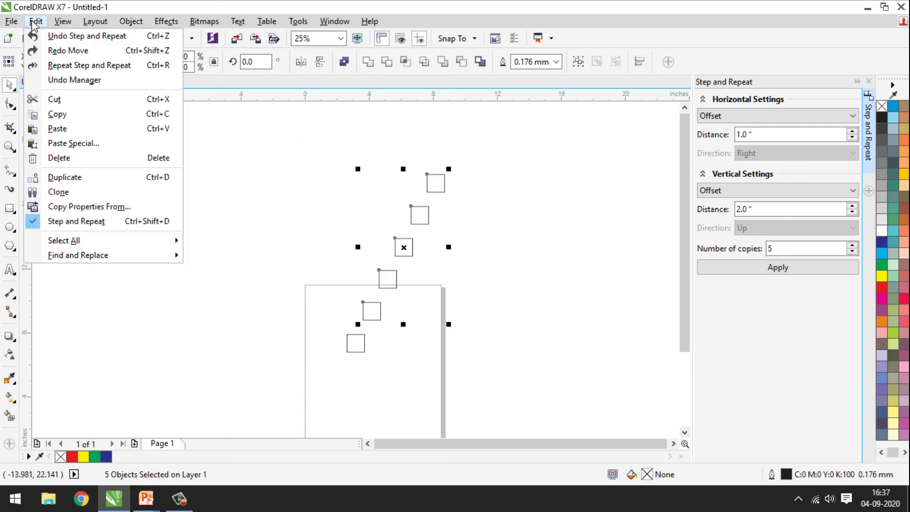
left_click(298, 196)
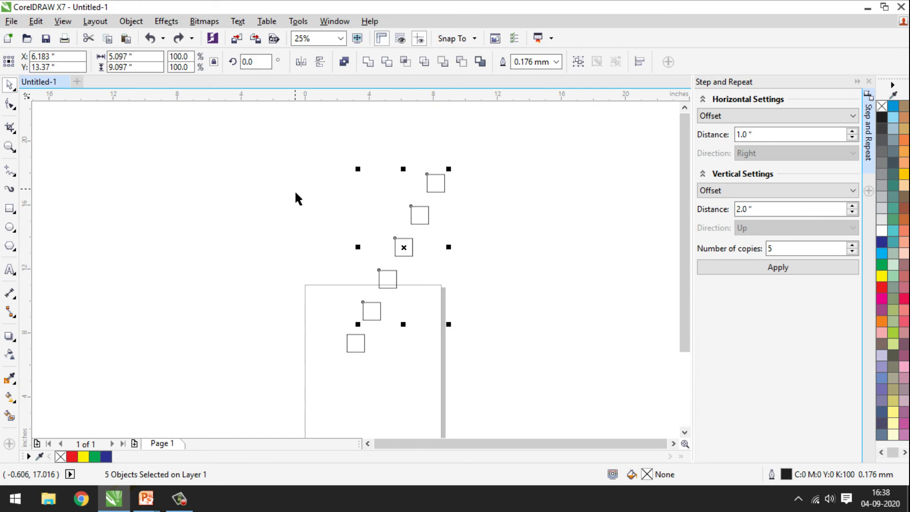